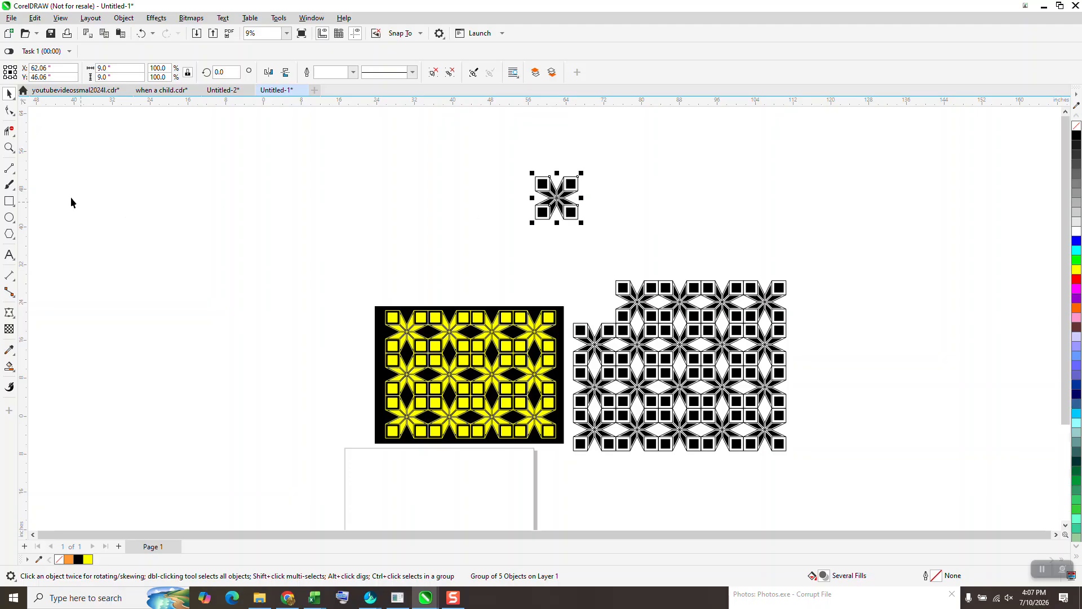
Examine the finished black-and-white star motif up close.
{"action": "left_click", "coordinate": [9, 148]}
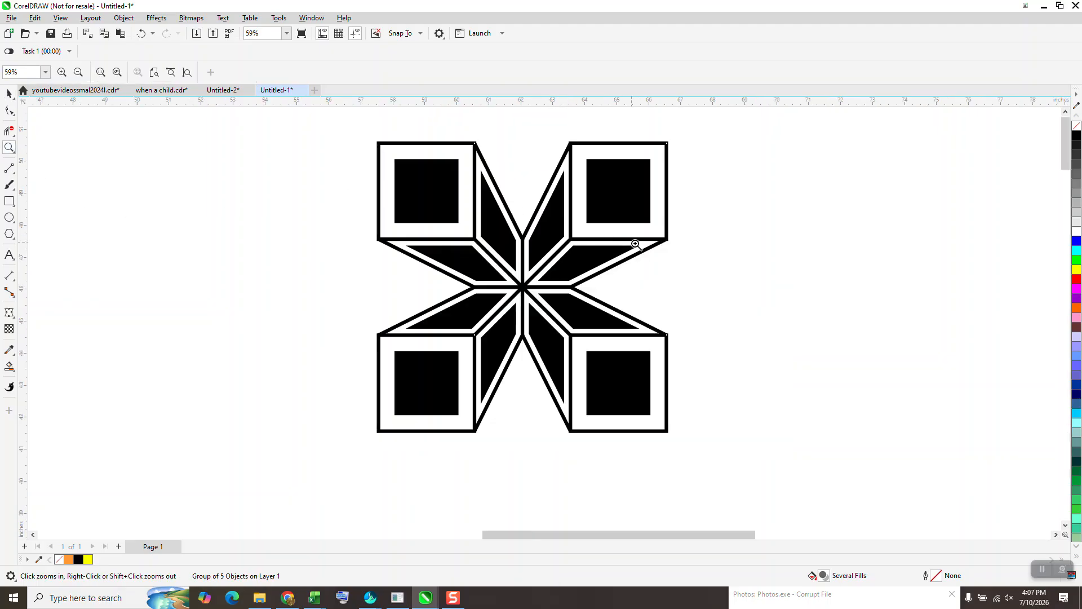
{"action": "right_click", "coordinate": [658, 242]}
{"action": "right_click", "coordinate": [618, 200]}
{"action": "right_click", "coordinate": [618, 201]}
{"action": "right_click", "coordinate": [623, 214]}
{"action": "right_click", "coordinate": [627, 221]}
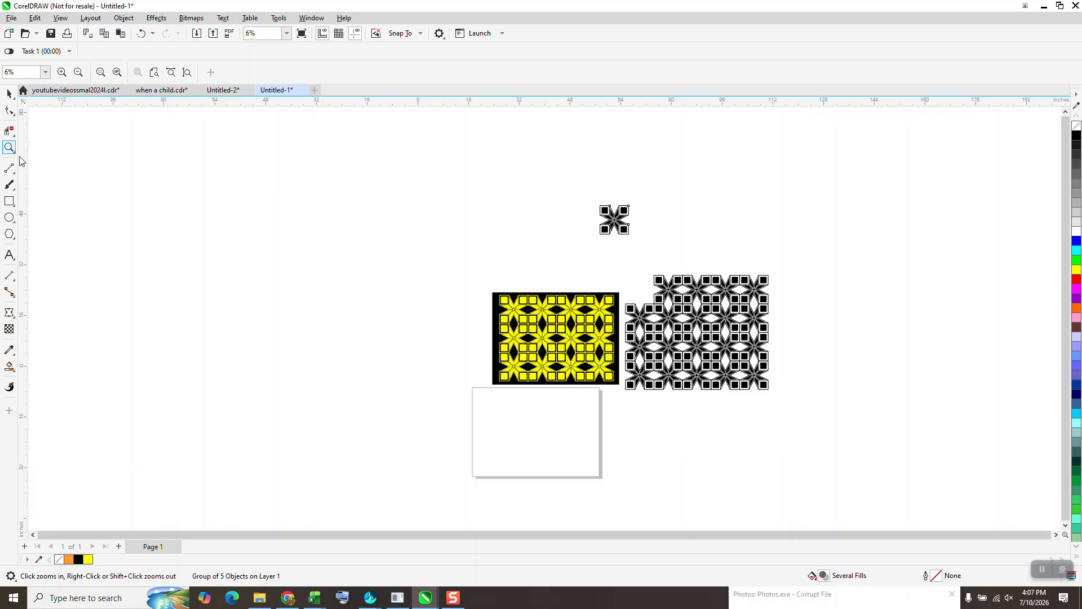
Draw a square on the empty page and set its size to 3 by 3 inches.
{"action": "left_click_drag", "start_coordinate": [471, 384], "coordinate": [606, 481]}
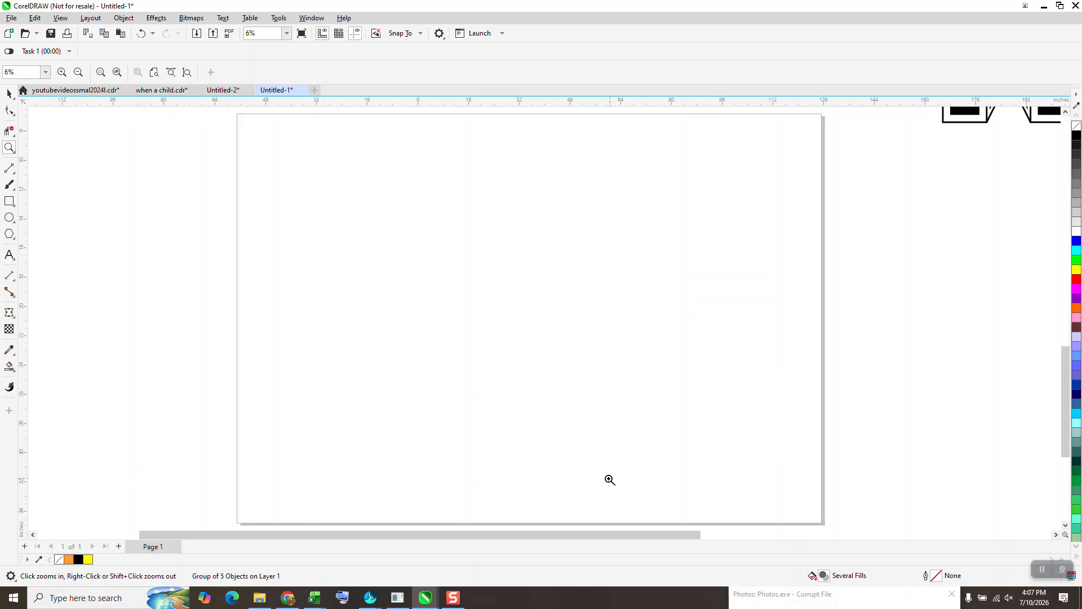
{"action": "left_click", "coordinate": [8, 202]}
{"action": "left_click_drag", "start_coordinate": [480, 232], "coordinate": [443, 265]}
{"action": "double_click", "coordinate": [116, 67]}
{"action": "type", "text": "3"}
{"action": "key", "text": "Return"}
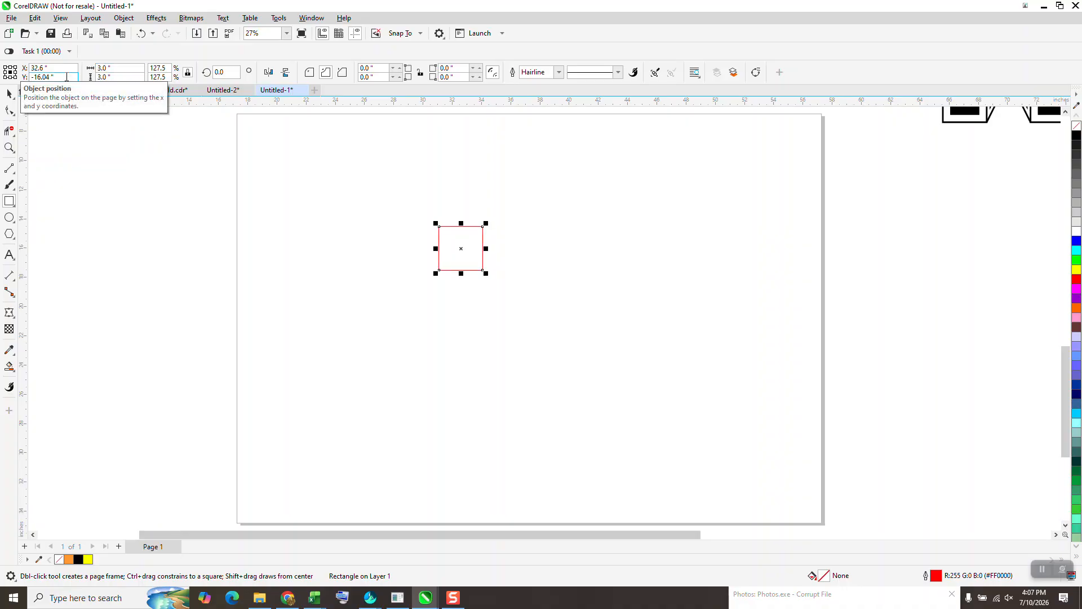
Set the nudge distance to 3 inches and duplicate the square twice to the right to form a row of three.
{"action": "key", "text": "space"}
{"action": "key", "text": "Escape"}
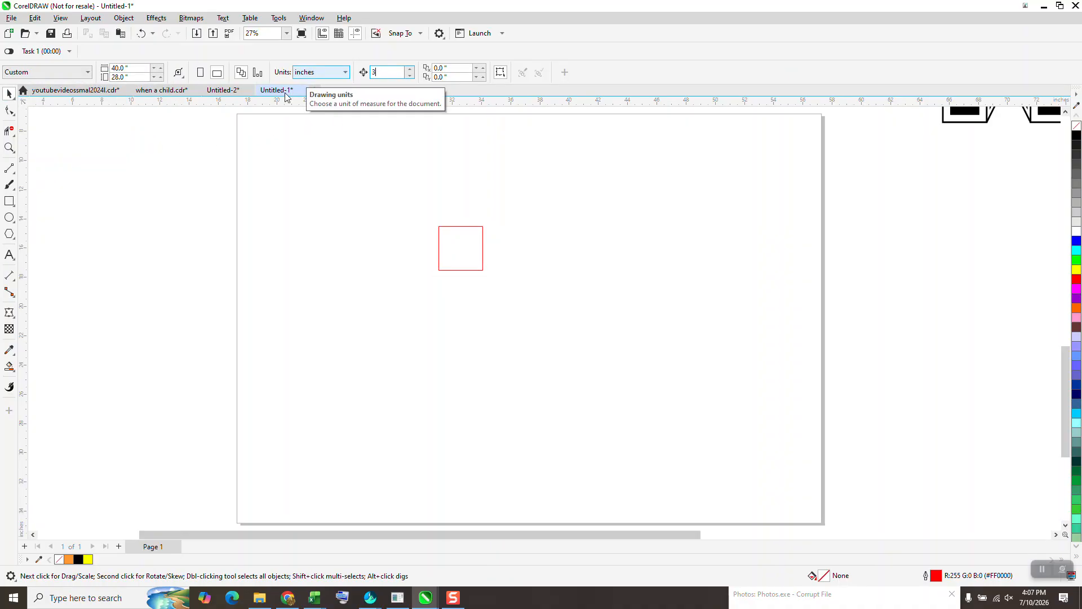
{"action": "left_click", "coordinate": [462, 256]}
{"action": "key", "text": "ctrl+d"}
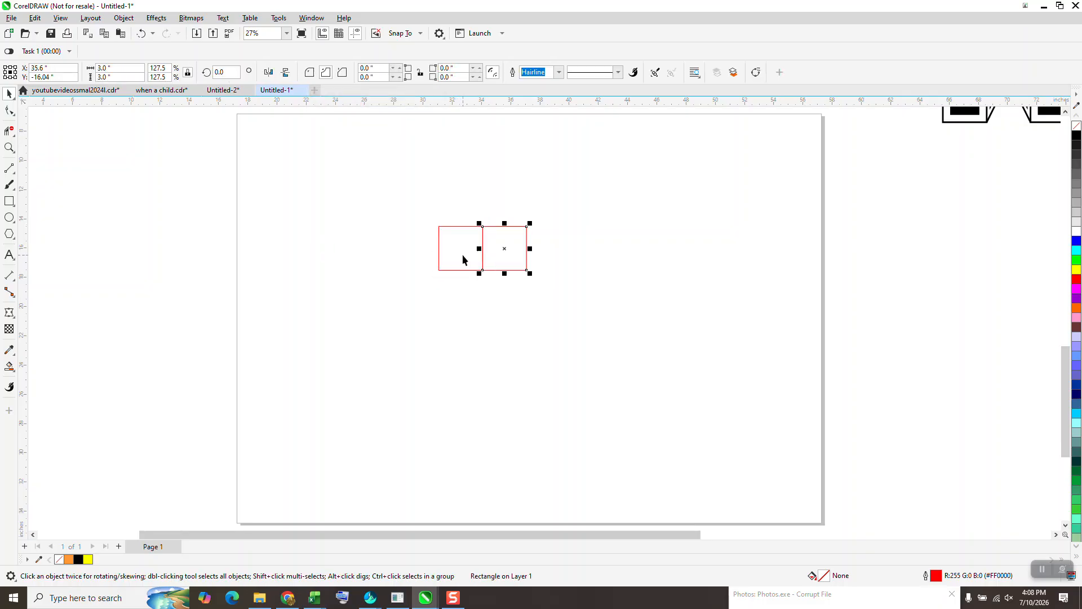
{"action": "key", "text": "ctrl+d"}
Duplicate the row of three squares downward twice to build a 3-by-3 grid.
{"action": "left_click_drag", "start_coordinate": [420, 208], "coordinate": [720, 339]}
{"action": "key", "text": "ctrl+d"}
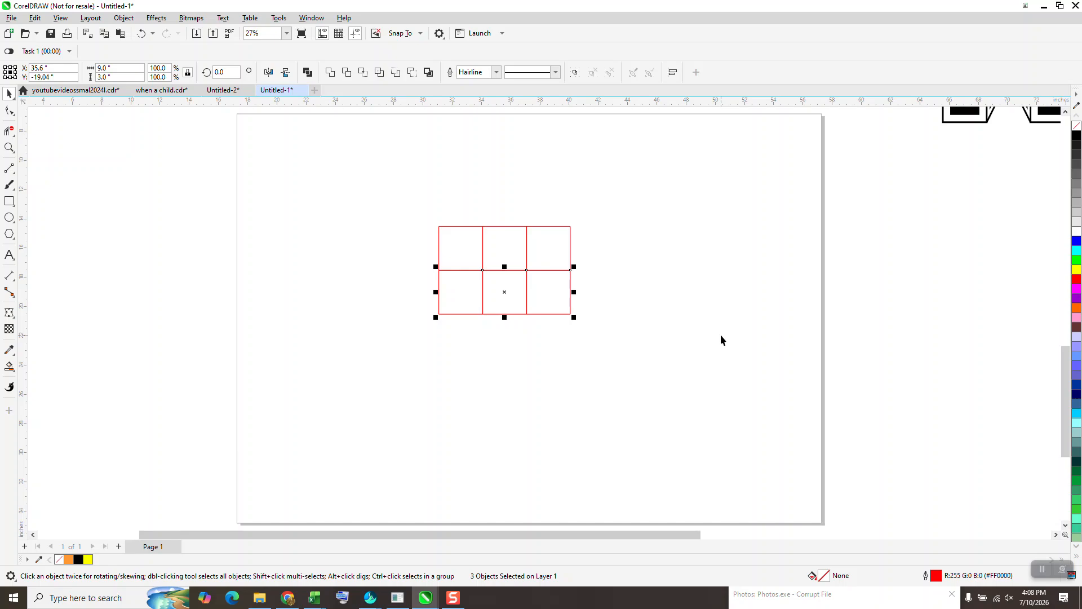
{"action": "key", "text": "ctrl+d"}
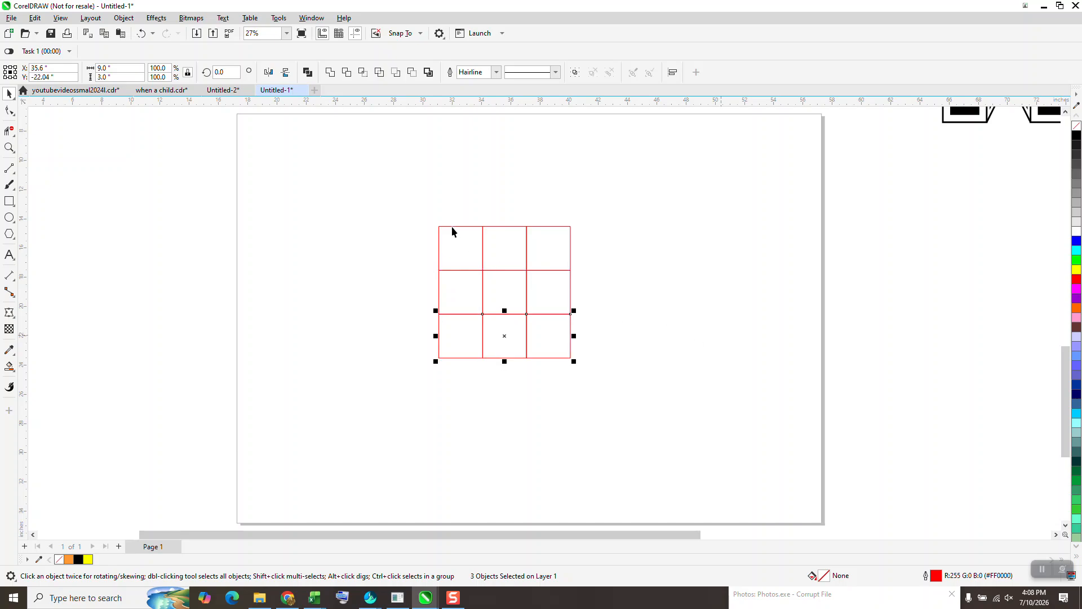
Group the nine squares and centre the group on the page.
{"action": "left_click_drag", "start_coordinate": [512, 357], "coordinate": [644, 419]}
{"action": "key", "text": "ctrl+g"}
{"action": "key", "text": "p"}
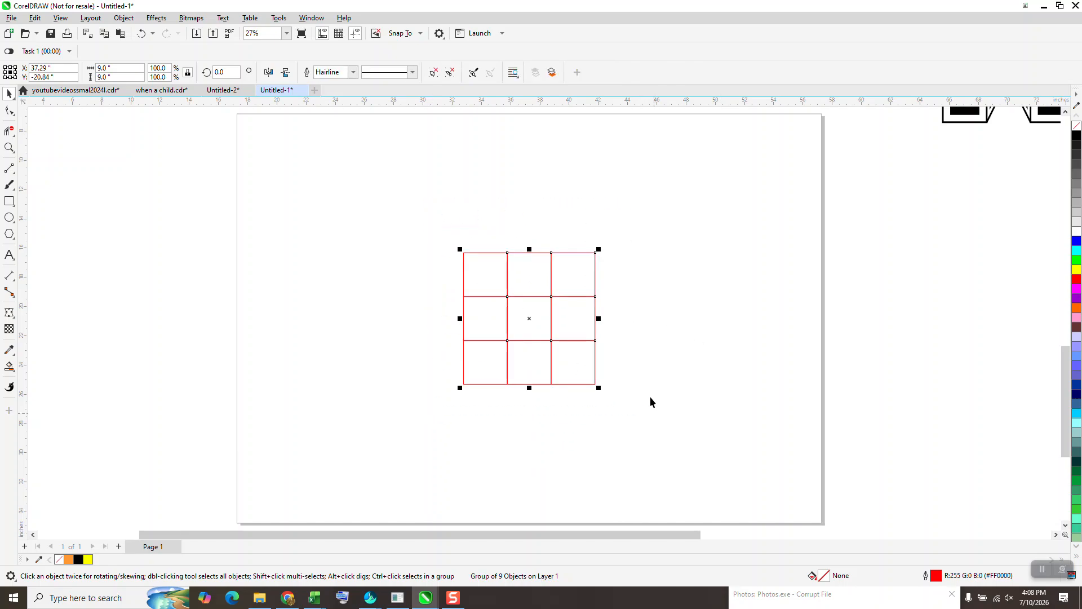
Ungroup the 3-by-3 grid into individual squares and deselect them.
{"action": "left_click", "coordinate": [129, 23]}
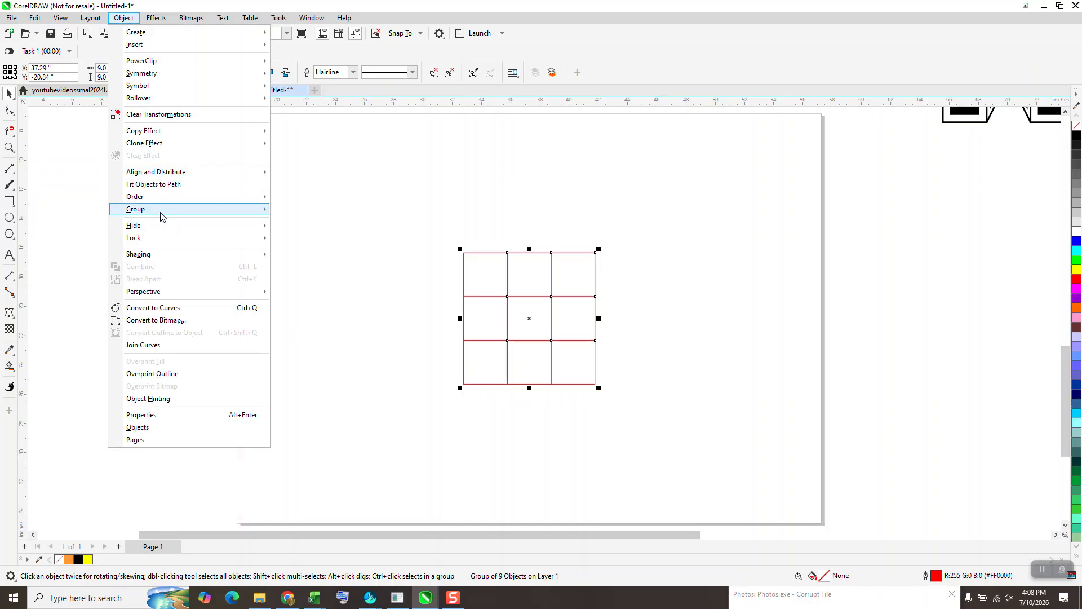
{"action": "mouse_move", "coordinate": [252, 223]}
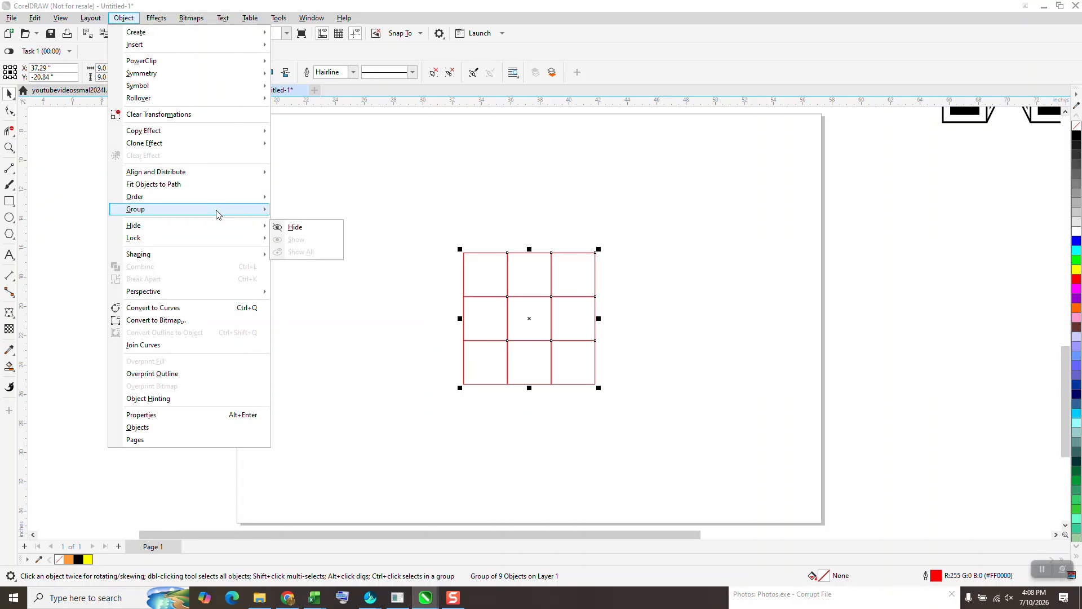
{"action": "left_click", "coordinate": [324, 227]}
{"action": "left_click", "coordinate": [526, 230]}
Delete the middle square on each side of the grid, keeping the four corner squares and the centre square.
{"action": "left_click", "coordinate": [530, 271]}
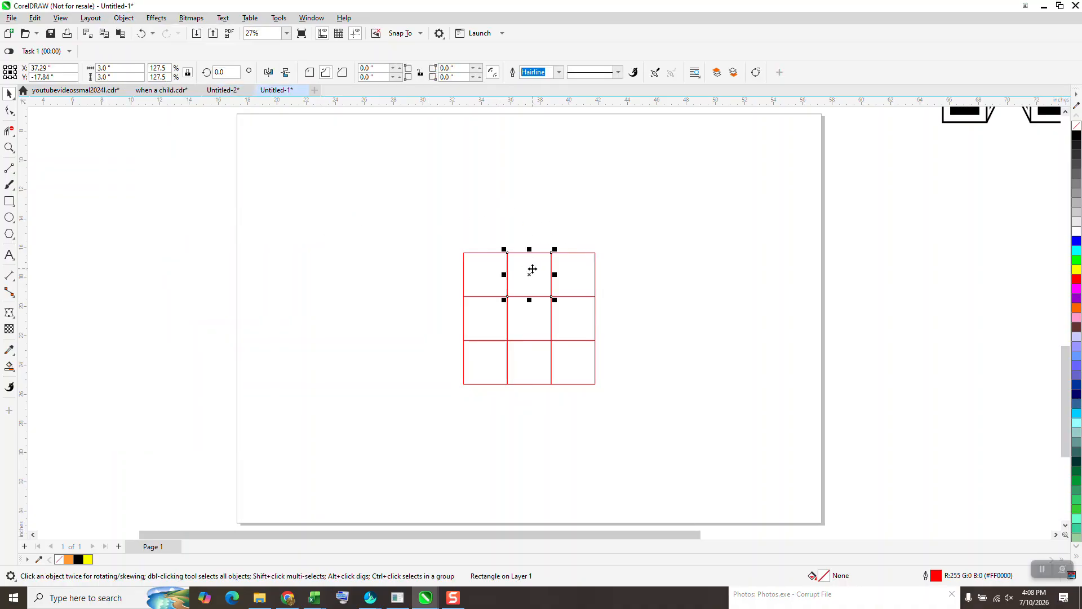
{"action": "key", "text": "Delete"}
{"action": "left_click", "coordinate": [577, 317]}
{"action": "key", "text": "Delete"}
{"action": "left_click", "coordinate": [524, 366]}
{"action": "key", "text": "Delete"}
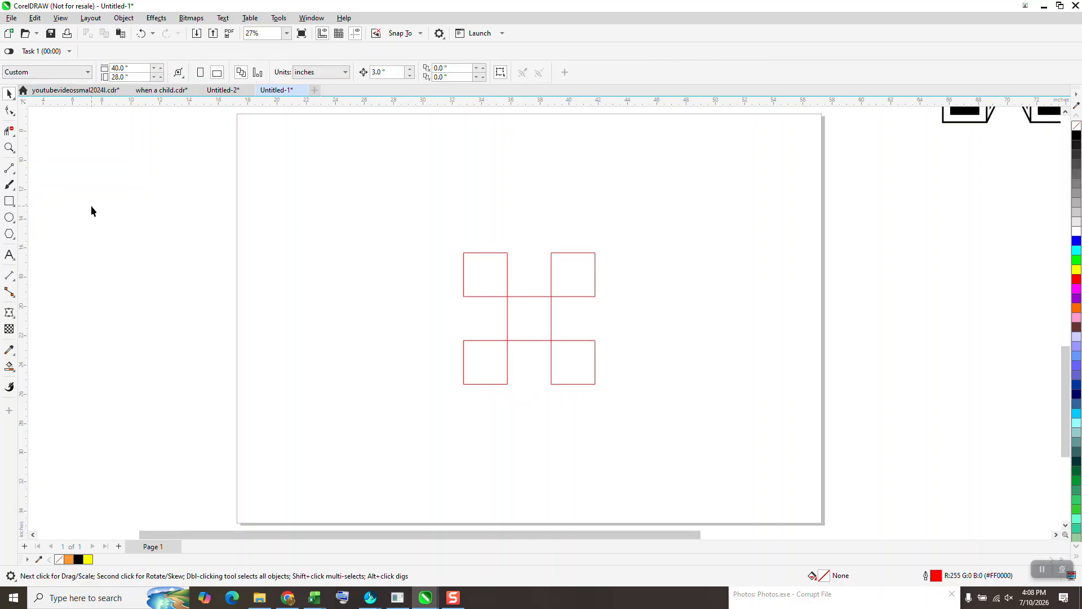
Draw a V between the inner top corners of the two upper squares, meeting at the midpoint of the centre square's top edge.
{"action": "left_click", "coordinate": [9, 168]}
{"action": "left_click", "coordinate": [35, 179]}
{"action": "mouse_move", "coordinate": [530, 296]}
{"action": "left_mouse_down"}
{"action": "mouse_move", "coordinate": [552, 252]}
{"action": "mouse_move", "coordinate": [530, 296]}
{"action": "left_mouse_up"}
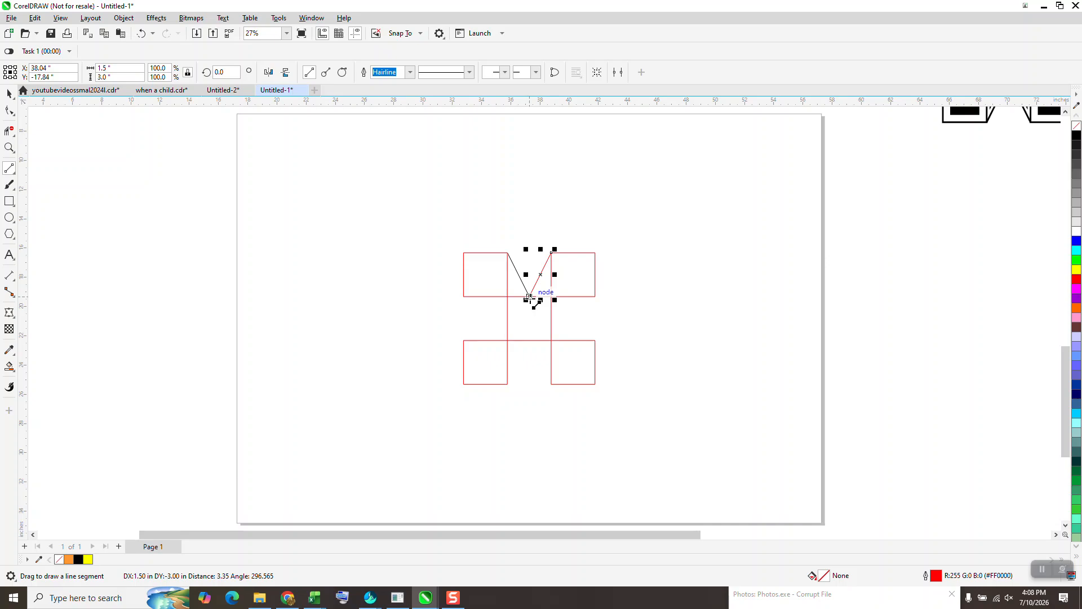
{"action": "left_click", "coordinate": [9, 94]}
{"action": "left_click", "coordinate": [502, 212]}
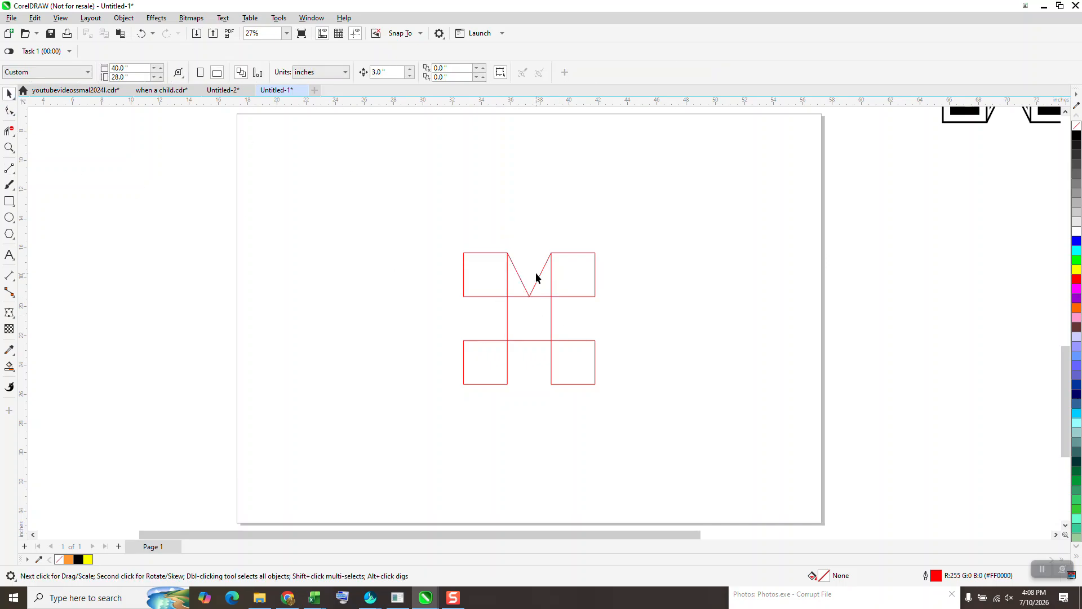
{"action": "left_click_drag", "start_coordinate": [539, 276], "coordinate": [542, 216]}
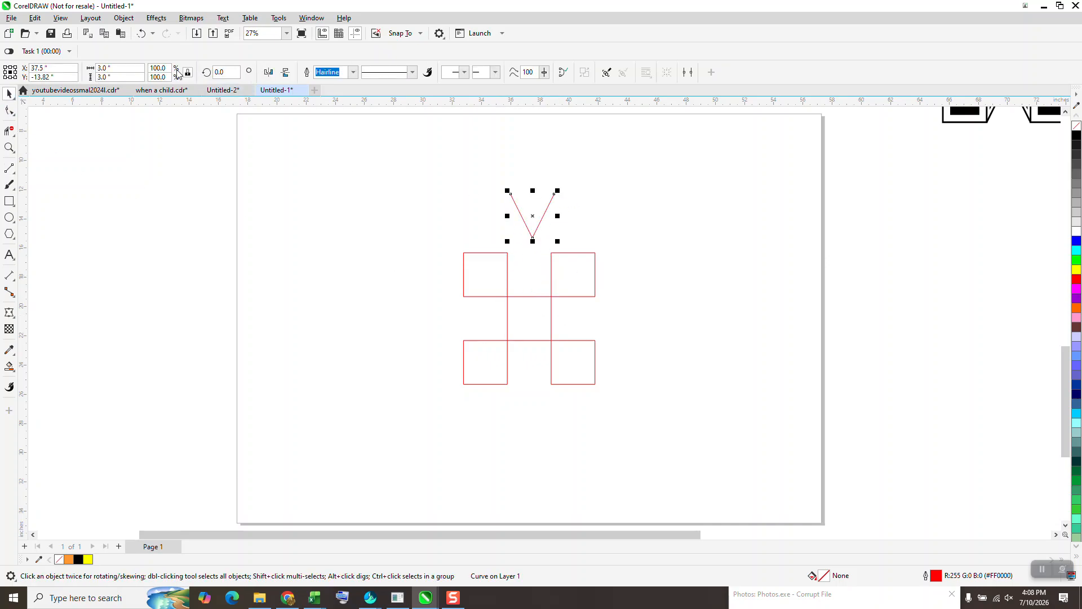
{"action": "left_click", "coordinate": [141, 33]}
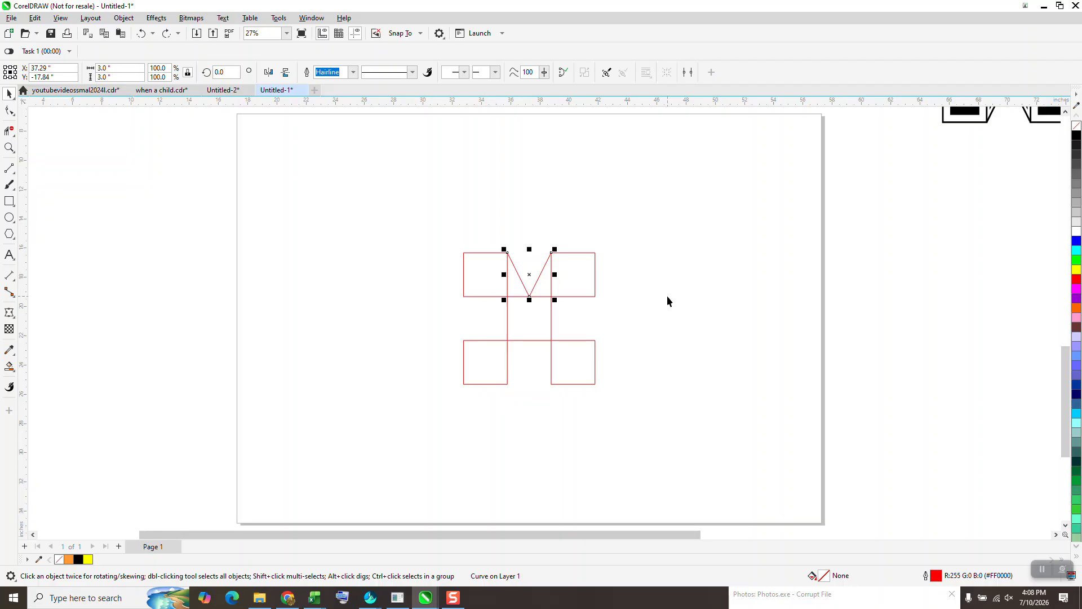
Repeat the V around the grid's centre in 90-degree rotated copies so each of the four sides has one.
{"action": "key", "text": "ctrl+v"}
{"action": "left_click", "coordinate": [220, 72]}
{"action": "type", "text": "90"}
{"action": "key", "text": "Return"}
{"action": "key", "text": "ctrl+r"}
{"action": "key", "text": "ctrl+r"}
{"action": "left_click", "coordinate": [719, 362]}
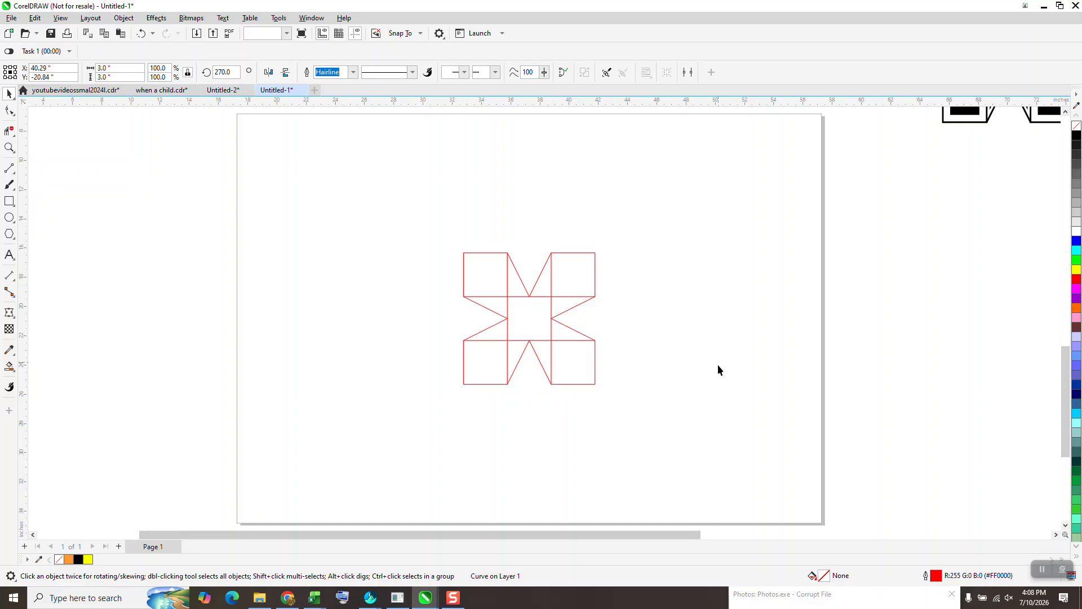
Replace the centre square with four straight lines crossing at the centre: two diagonals, one horizontal and one vertical.
{"action": "left_click", "coordinate": [539, 297]}
{"action": "key", "text": "Delete"}
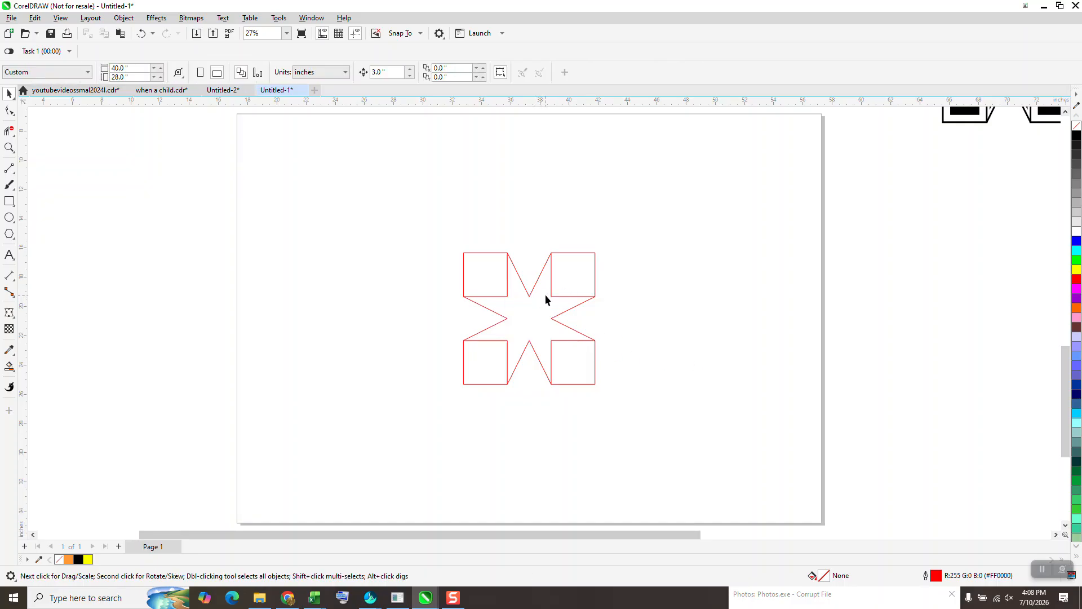
{"action": "left_click", "coordinate": [9, 147]}
{"action": "left_click", "coordinate": [608, 362]}
{"action": "left_click", "coordinate": [14, 172]}
{"action": "left_click", "coordinate": [45, 179]}
{"action": "left_click_drag", "start_coordinate": [499, 237], "coordinate": [413, 322]}
{"action": "left_click_drag", "start_coordinate": [413, 236], "coordinate": [500, 326]}
{"action": "left_click_drag", "start_coordinate": [498, 279], "coordinate": [414, 279]}
{"action": "left_click_drag", "start_coordinate": [458, 236], "coordinate": [457, 322]}
{"action": "scroll", "coordinate": [513, 364], "scroll_direction": "down", "scroll_amount": 2}
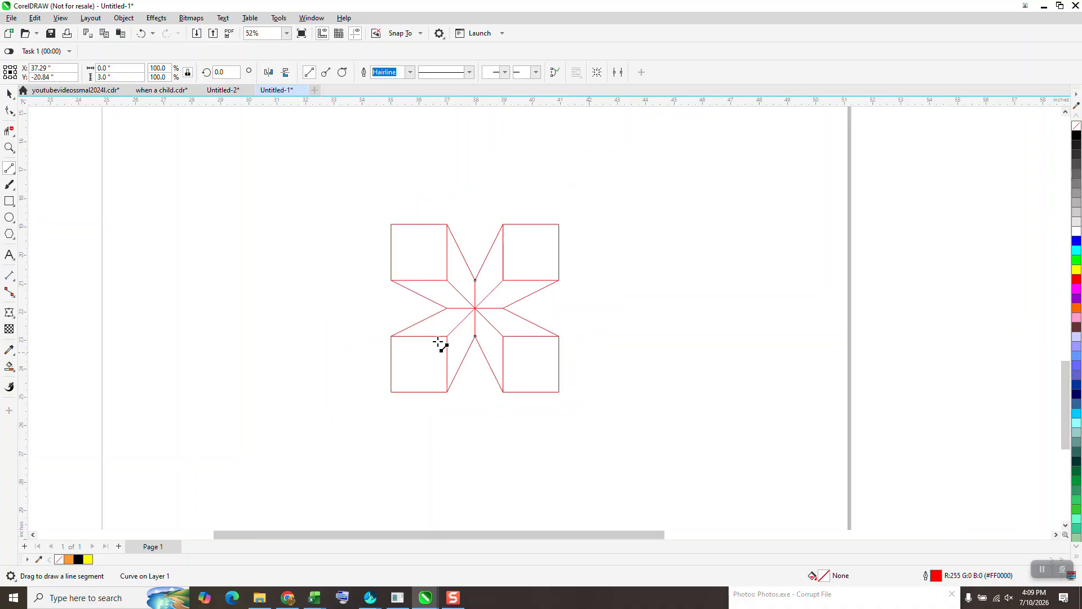
Select all the squares and lines of the star motif and group them.
{"action": "left_click", "coordinate": [9, 93]}
{"action": "key", "text": "space"}
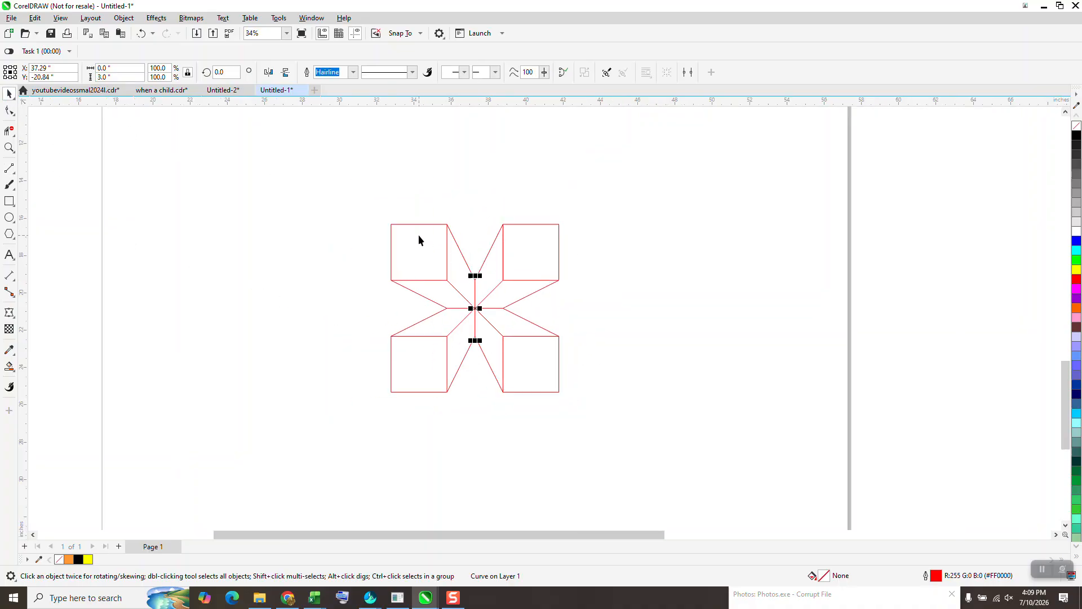
{"action": "left_click_drag", "start_coordinate": [367, 194], "coordinate": [599, 421]}
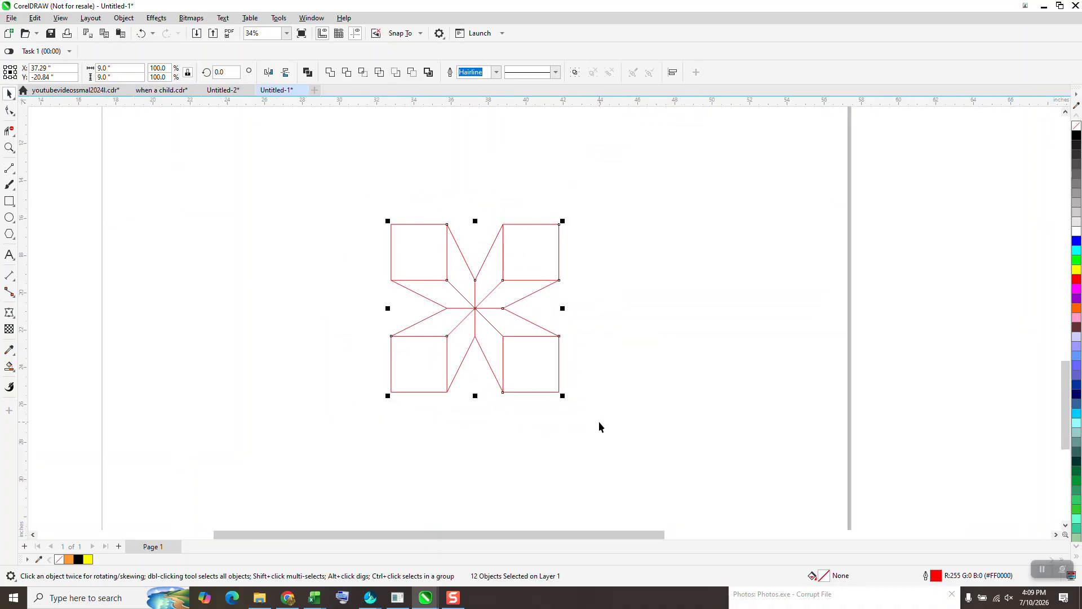
{"action": "key", "text": "ctrl+g"}
{"action": "left_click", "coordinate": [630, 286]}
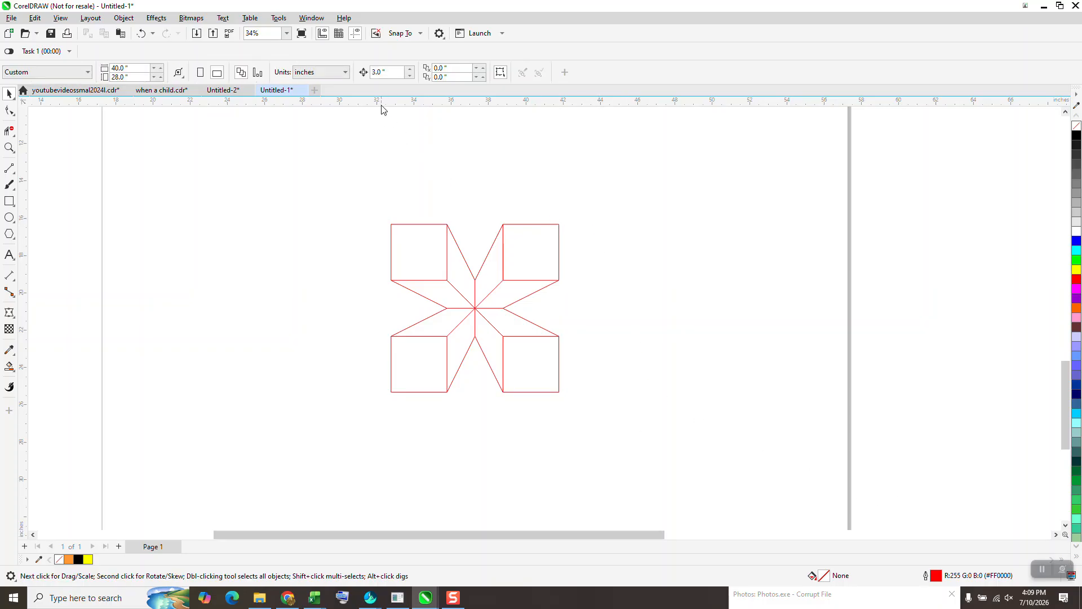
Set the nudge distance to 9 inches, then Smart Fill the upper-right square and its two adjoining star segments, moving each filled piece 9 inches right.
{"action": "type", "text": "9"}
{"action": "left_click", "coordinate": [10, 367]}
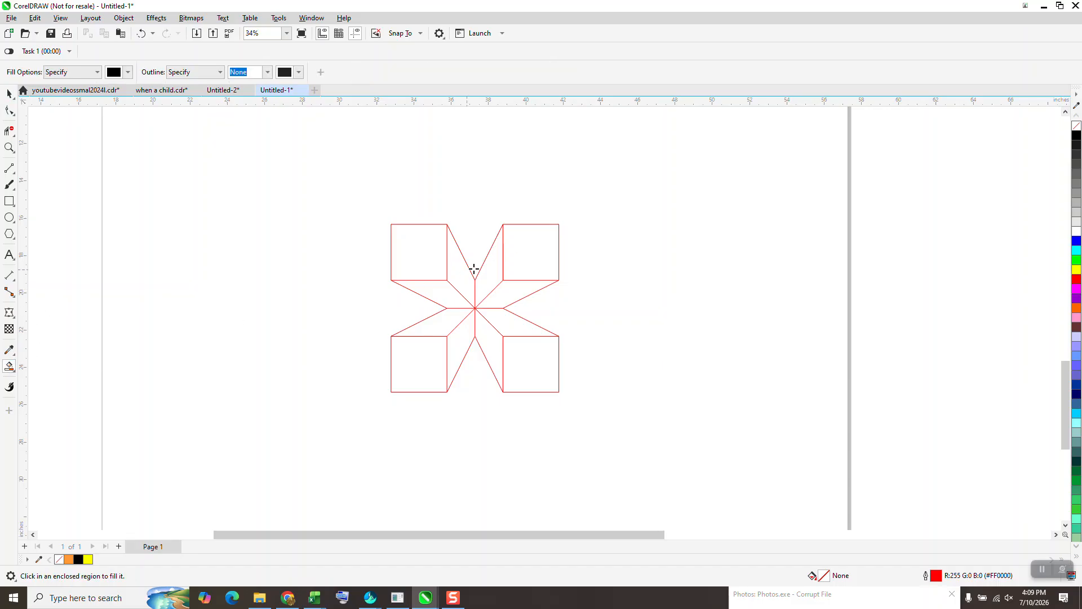
{"action": "left_click", "coordinate": [530, 255]}
{"action": "key", "text": "Right"}
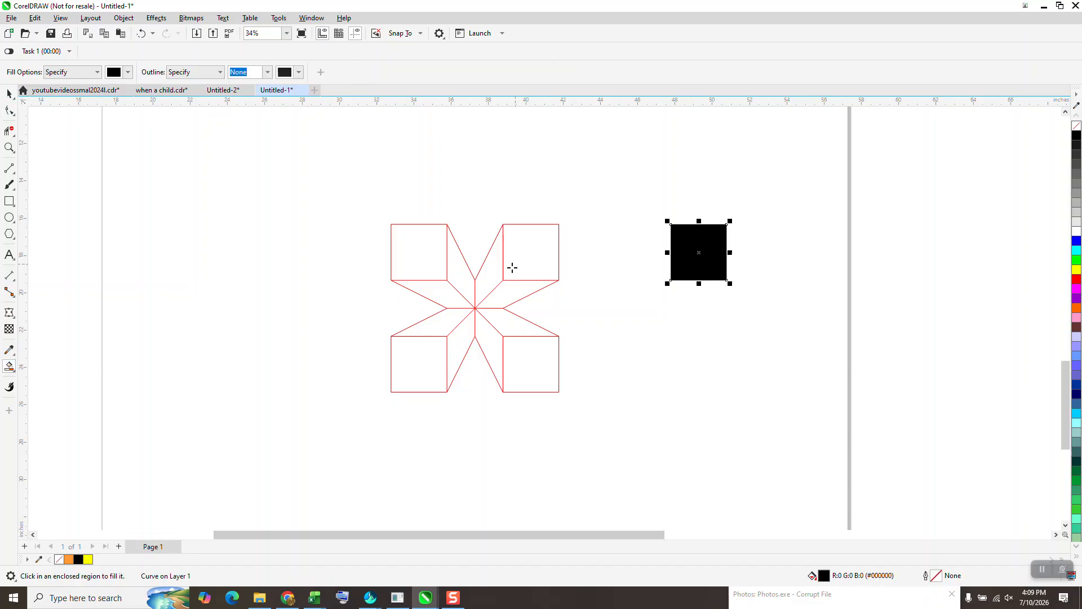
{"action": "left_click", "coordinate": [491, 272]}
{"action": "key", "text": "Right"}
{"action": "left_click", "coordinate": [519, 293]}
{"action": "key", "text": "Right"}
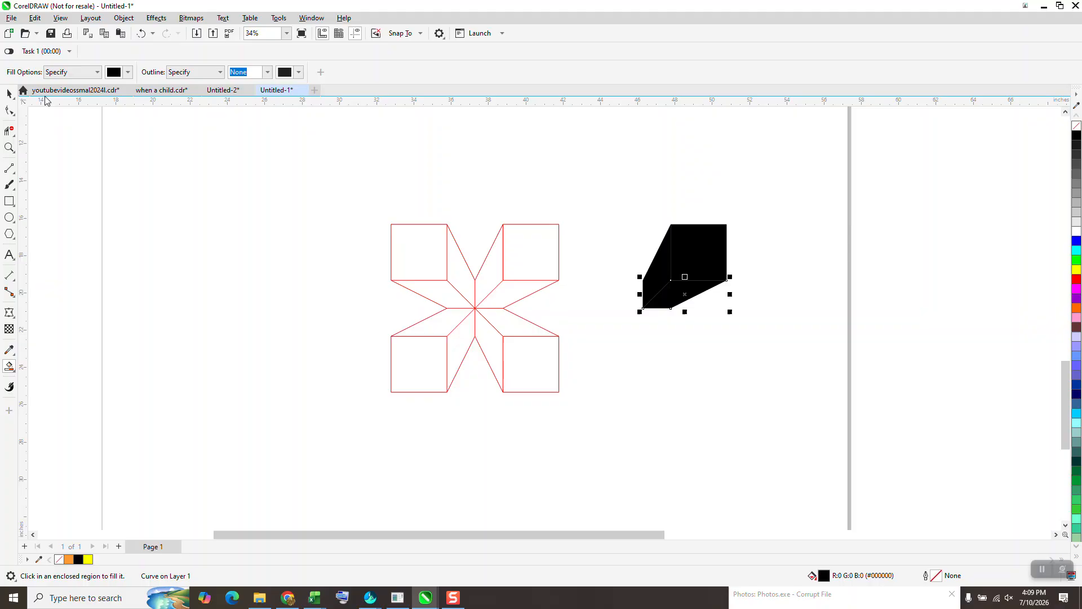
Remove the fill from the three extracted pieces and give both the pieces and the grouped star motif black outlines.
{"action": "left_click", "coordinate": [9, 94]}
{"action": "left_click_drag", "start_coordinate": [593, 192], "coordinate": [739, 323]}
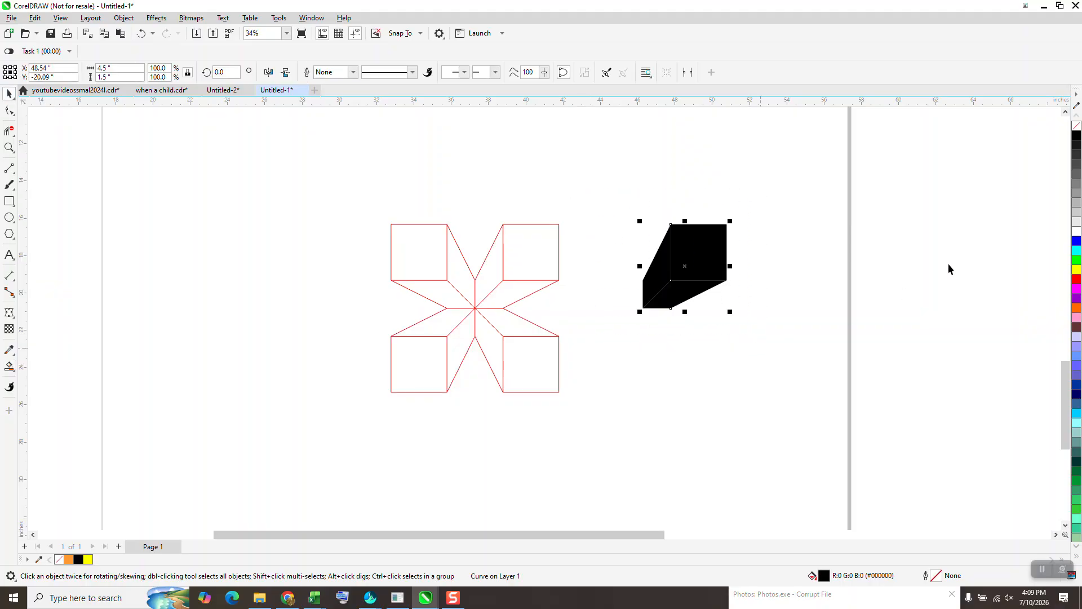
{"action": "left_click", "coordinate": [1077, 125]}
{"action": "right_click", "coordinate": [1076, 135]}
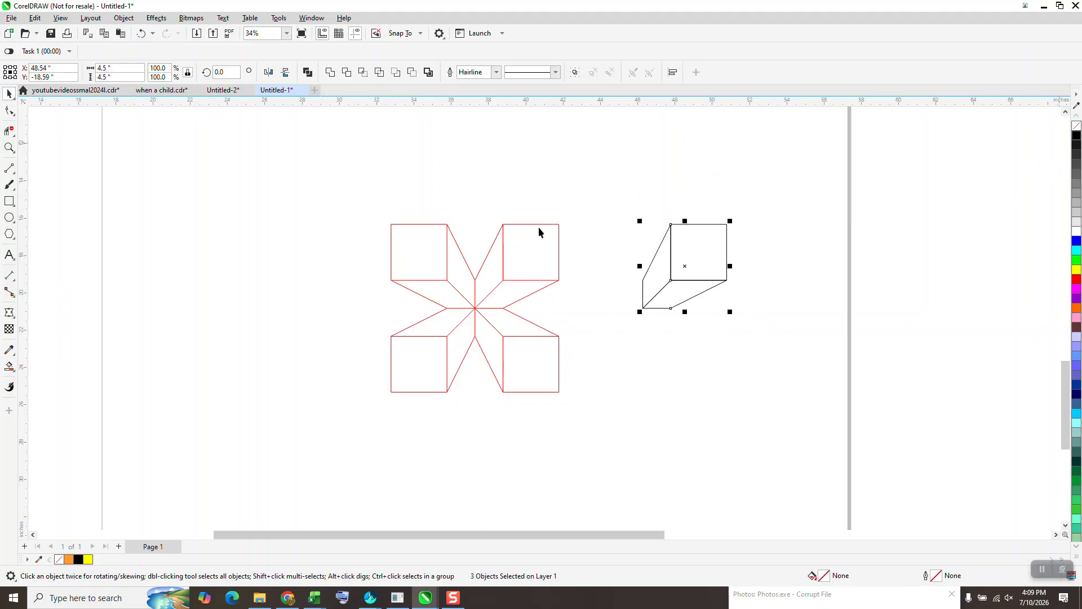
{"action": "left_click_drag", "start_coordinate": [369, 201], "coordinate": [628, 395]}
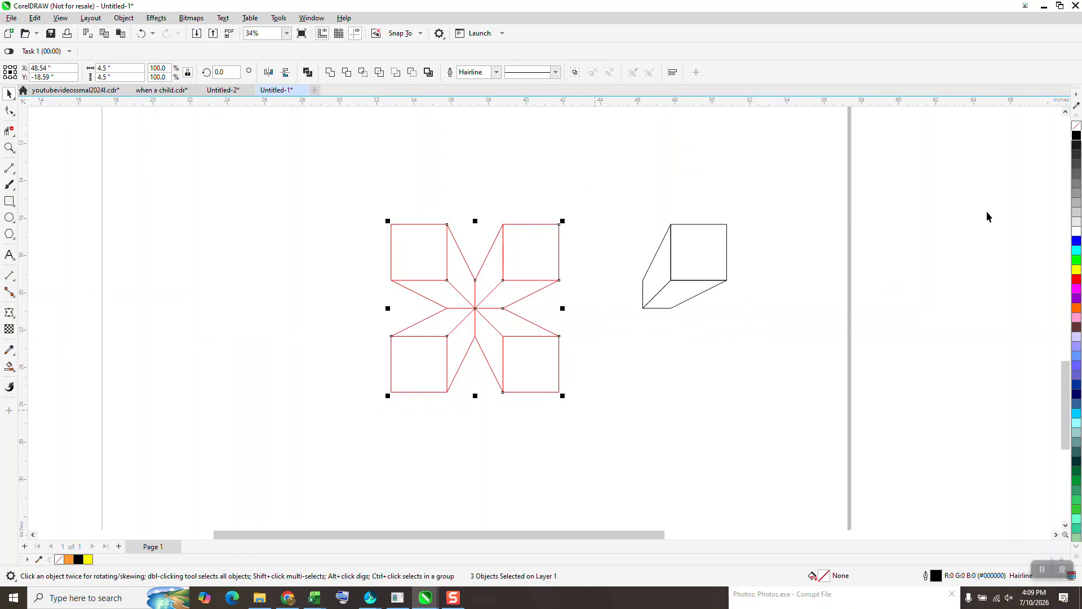
{"action": "right_click", "coordinate": [1076, 137]}
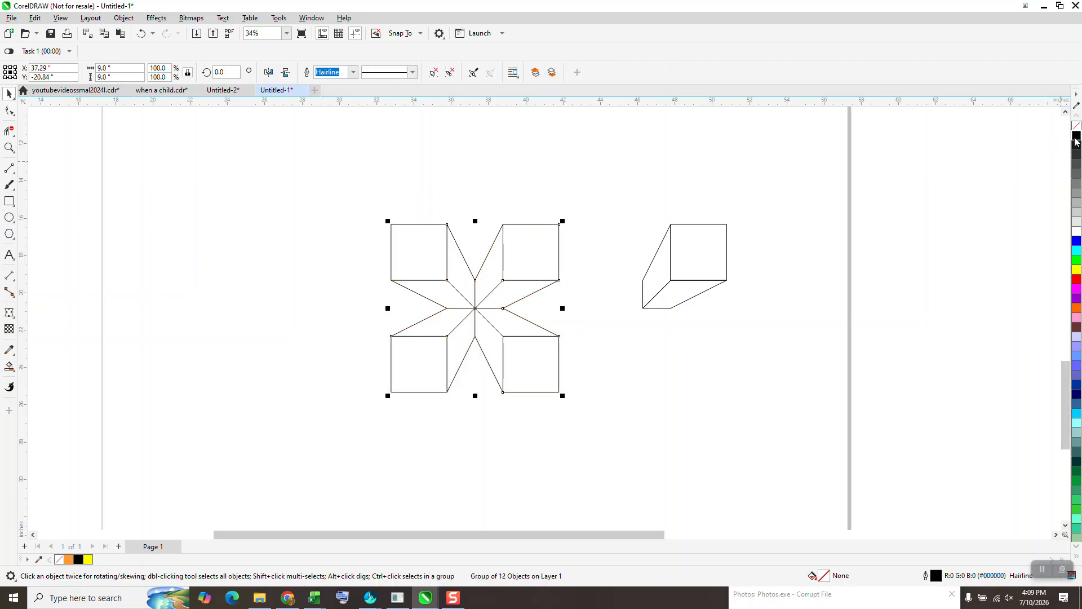
Try outline widths of 8 pt and 4 pt on the grouped star motif.
{"action": "left_click", "coordinate": [353, 73]}
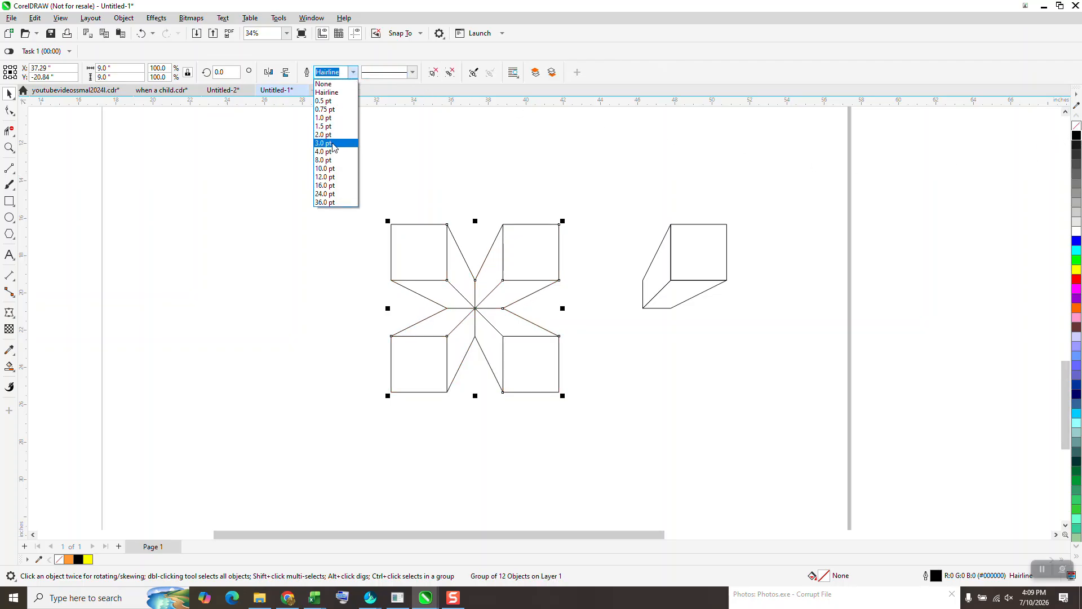
{"action": "left_click", "coordinate": [326, 160]}
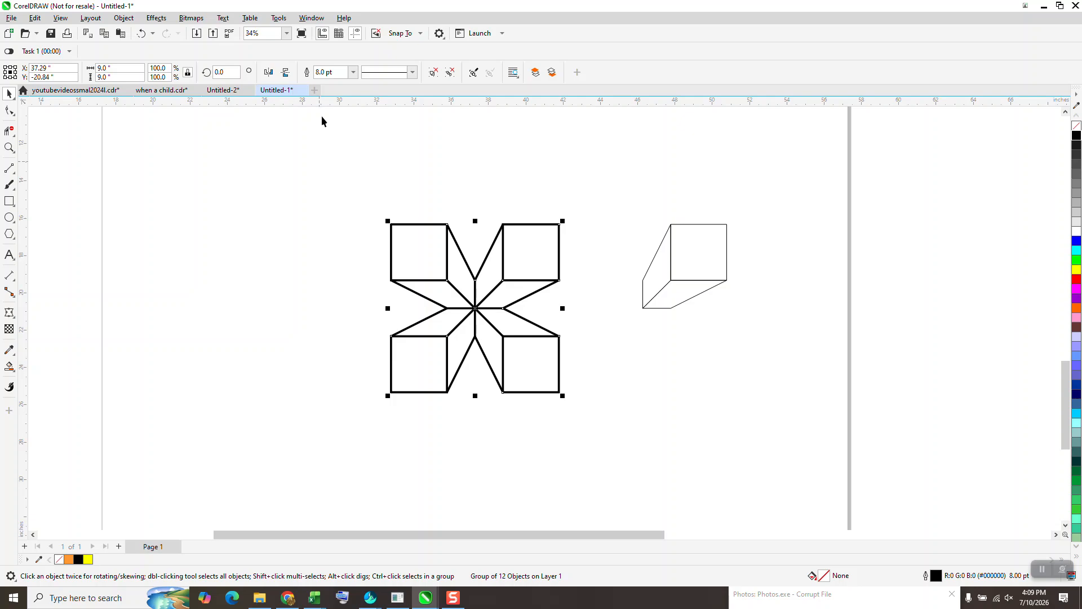
{"action": "left_click", "coordinate": [353, 72]}
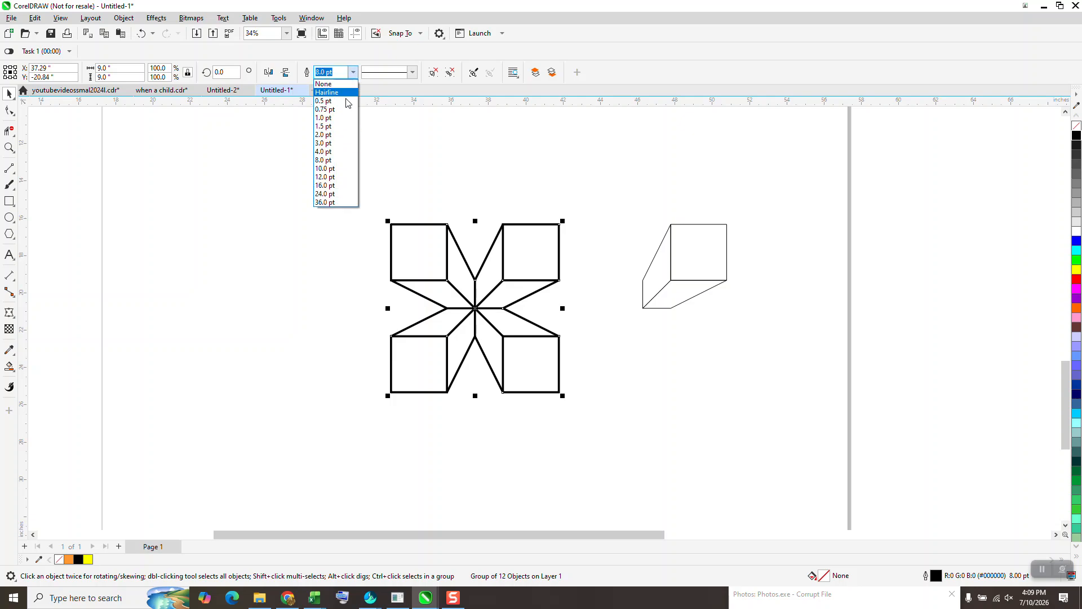
{"action": "left_click", "coordinate": [325, 152]}
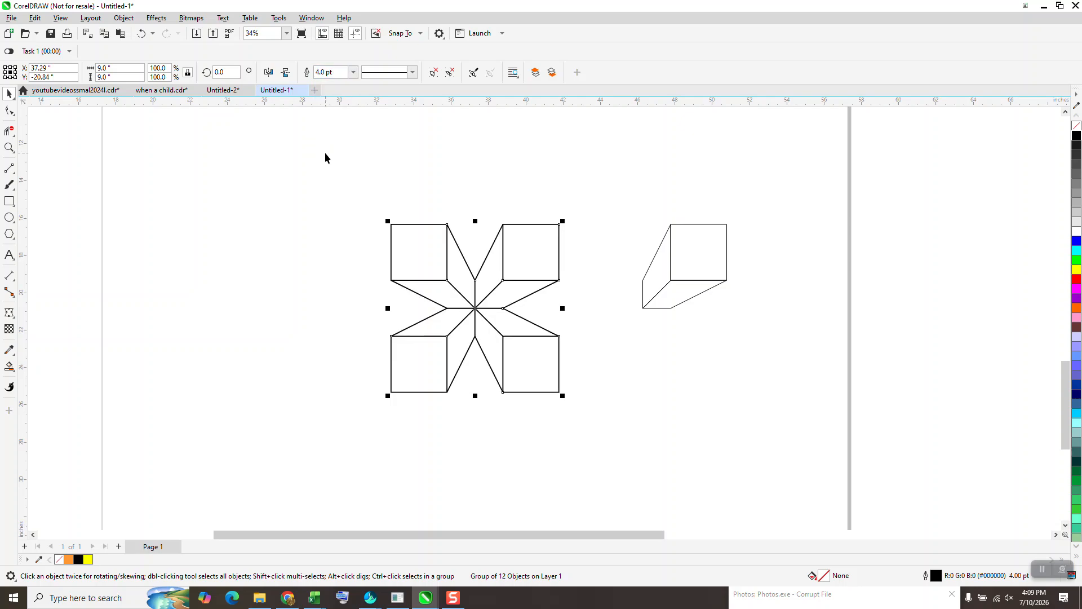
Set the grouped star motif's outline width to 6 pt.
{"action": "left_click", "coordinate": [326, 73]}
{"action": "type", "text": "6"}
{"action": "key", "text": "Return"}
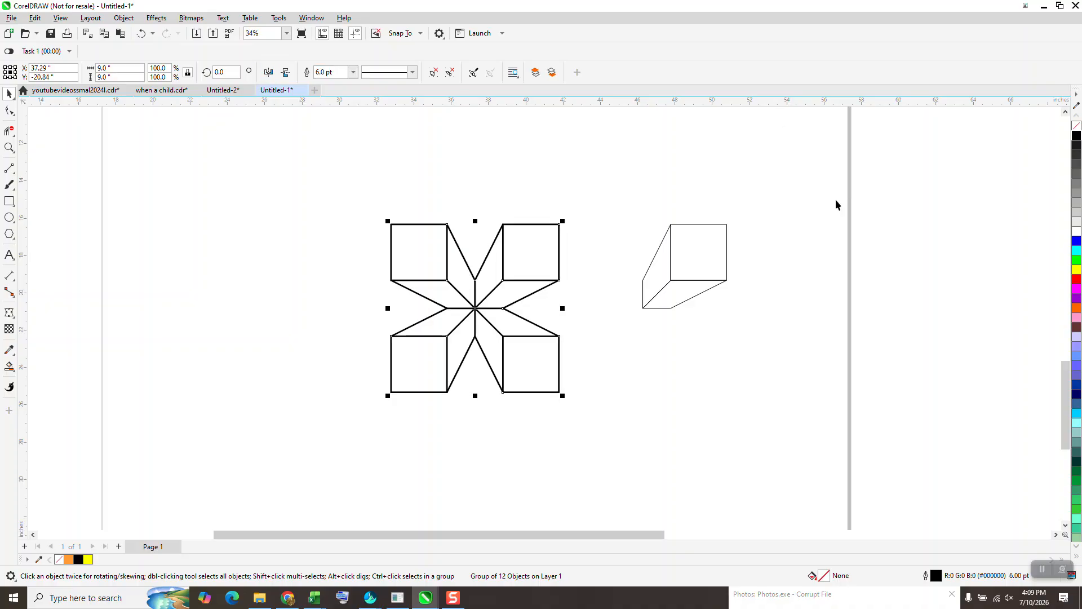
Apply a one-step inside contour with a 0.2-inch offset and red outline to the extracted square.
{"action": "left_click", "coordinate": [9, 366]}
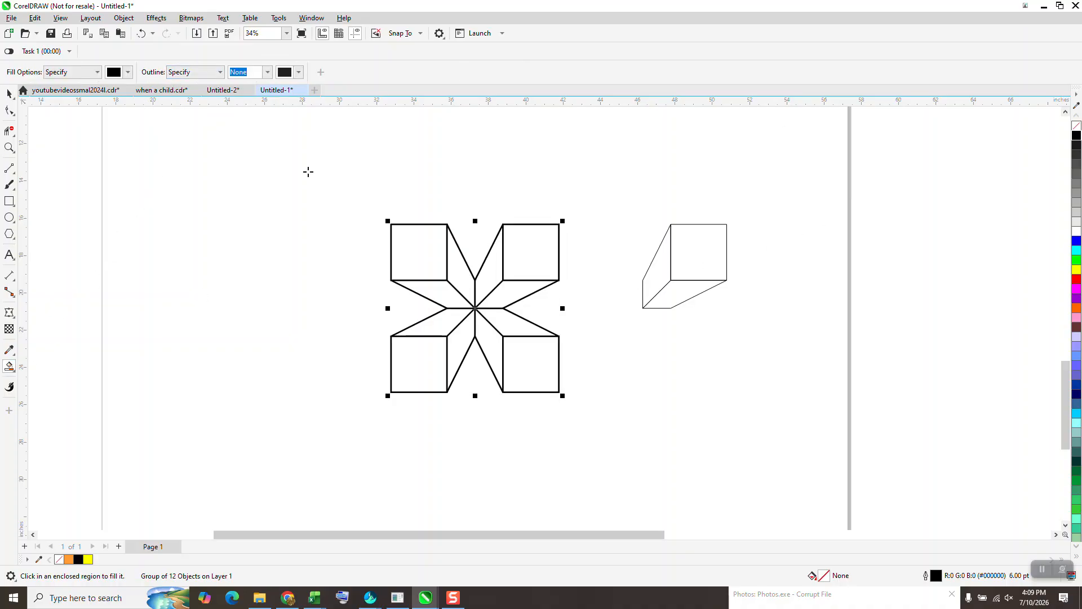
{"action": "left_click", "coordinate": [156, 18]}
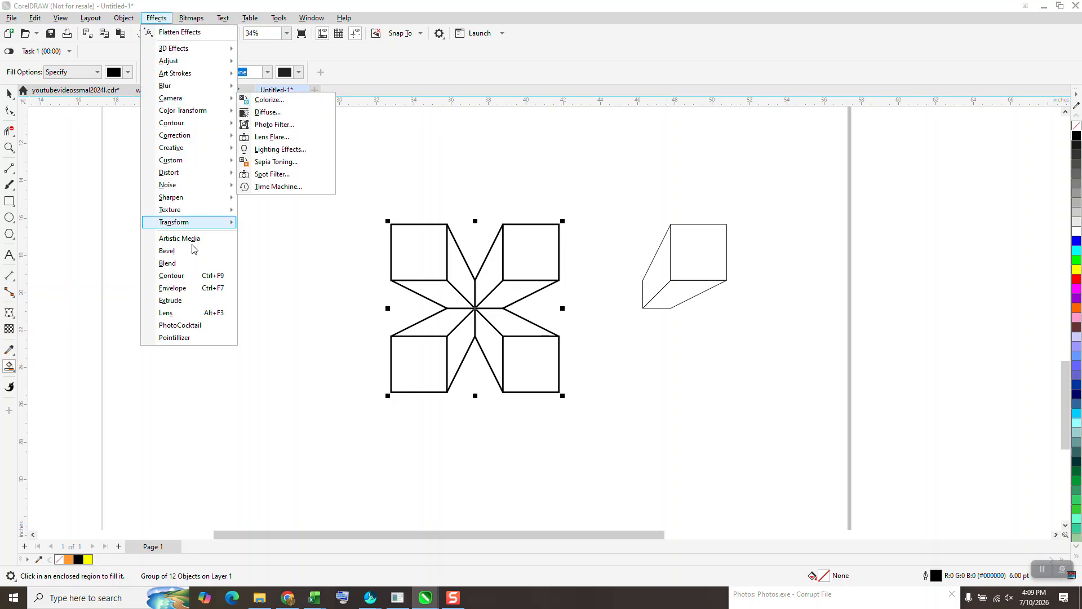
{"action": "left_click", "coordinate": [172, 275]}
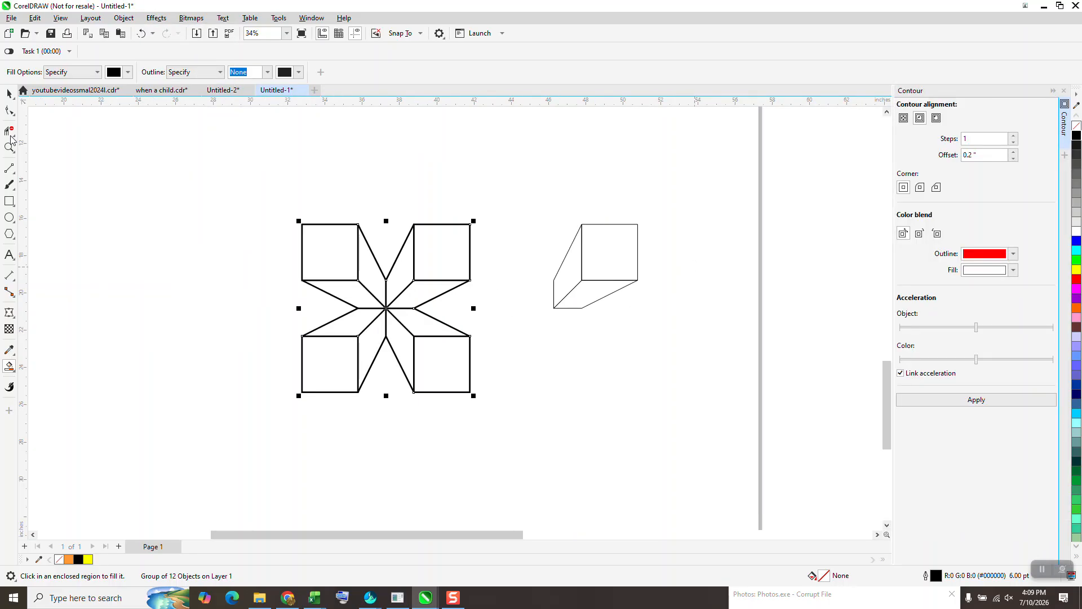
{"action": "left_click", "coordinate": [9, 93]}
{"action": "left_click", "coordinate": [601, 238]}
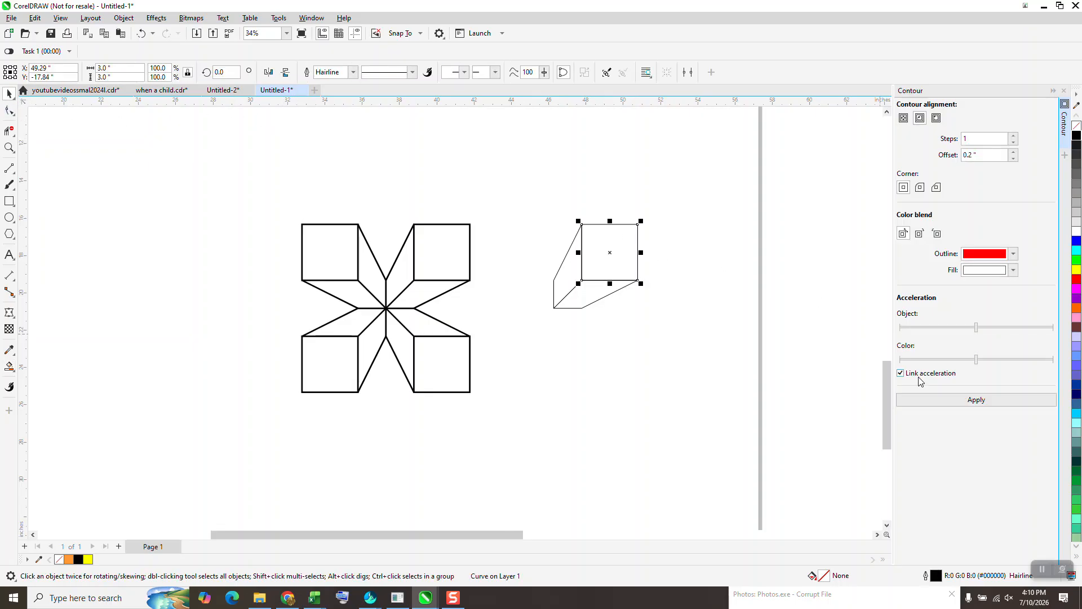
{"action": "left_click", "coordinate": [978, 400]}
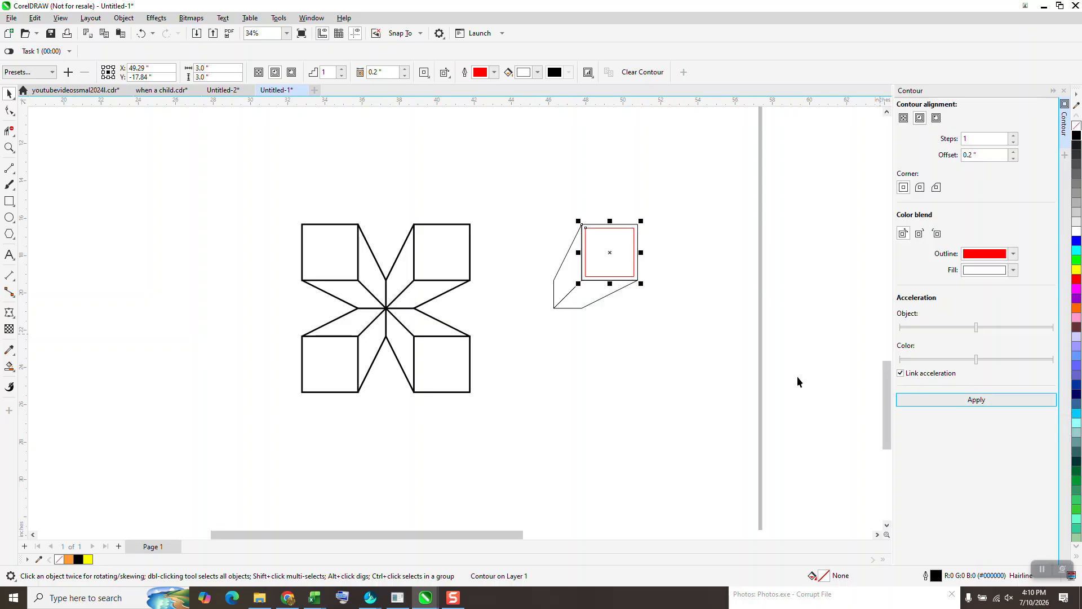
Apply the same 0.2-inch inside contour to each of the two extracted star segments.
{"action": "left_click", "coordinate": [591, 298]}
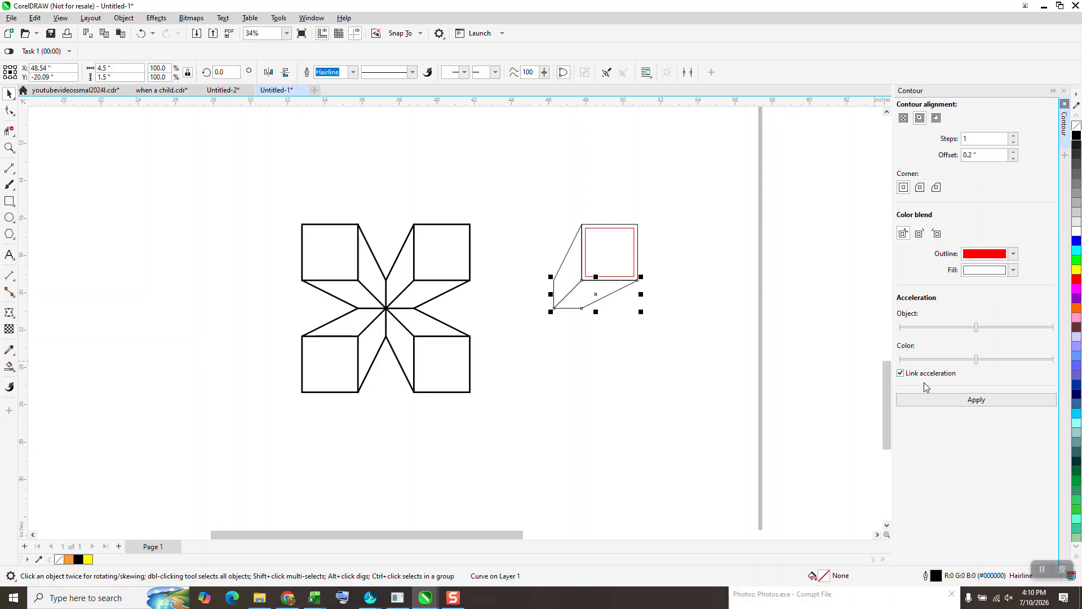
{"action": "left_click", "coordinate": [978, 400]}
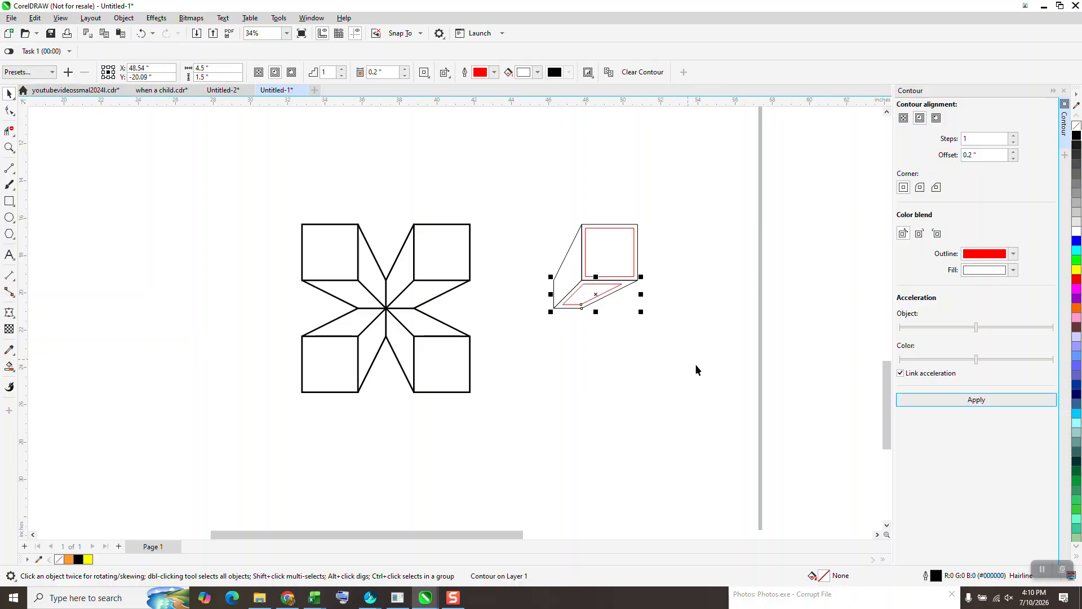
{"action": "left_click", "coordinate": [565, 271]}
{"action": "left_click", "coordinate": [977, 400]}
Smart Fill the three inner contour areas black, moving each filled piece 9 inches left onto the star motif's upper-right arm.
{"action": "left_click", "coordinate": [357, 283]}
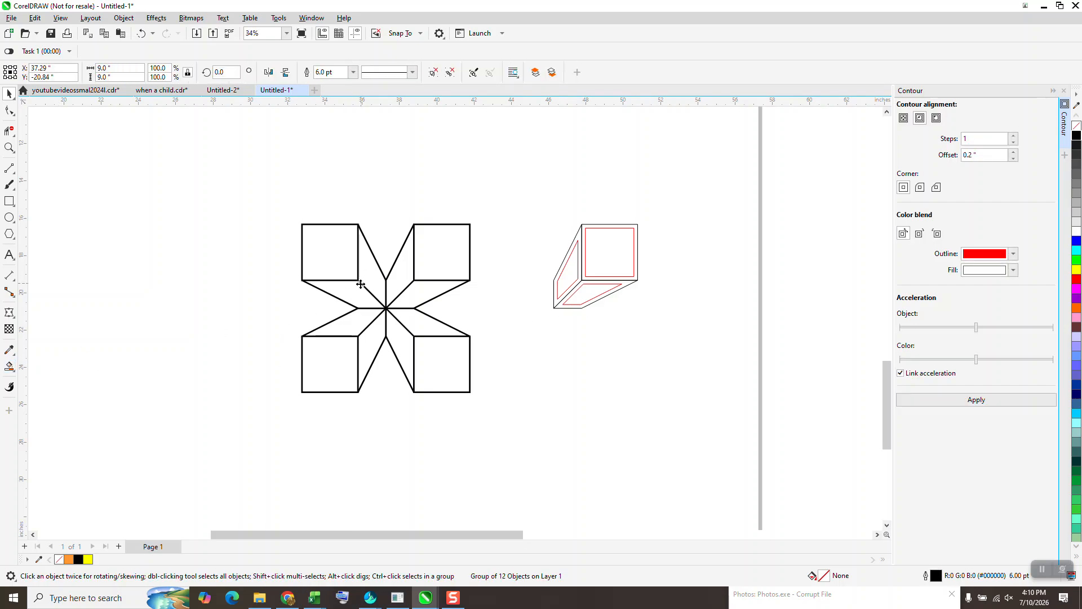
{"action": "left_click", "coordinate": [225, 300]}
{"action": "left_click", "coordinate": [9, 367]}
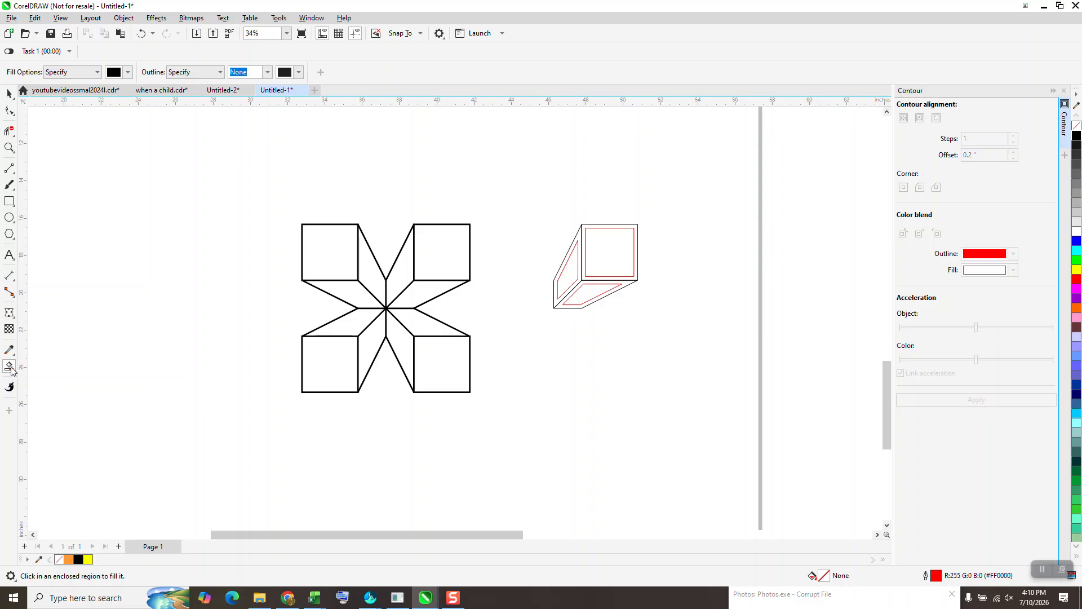
{"action": "left_click", "coordinate": [614, 268]}
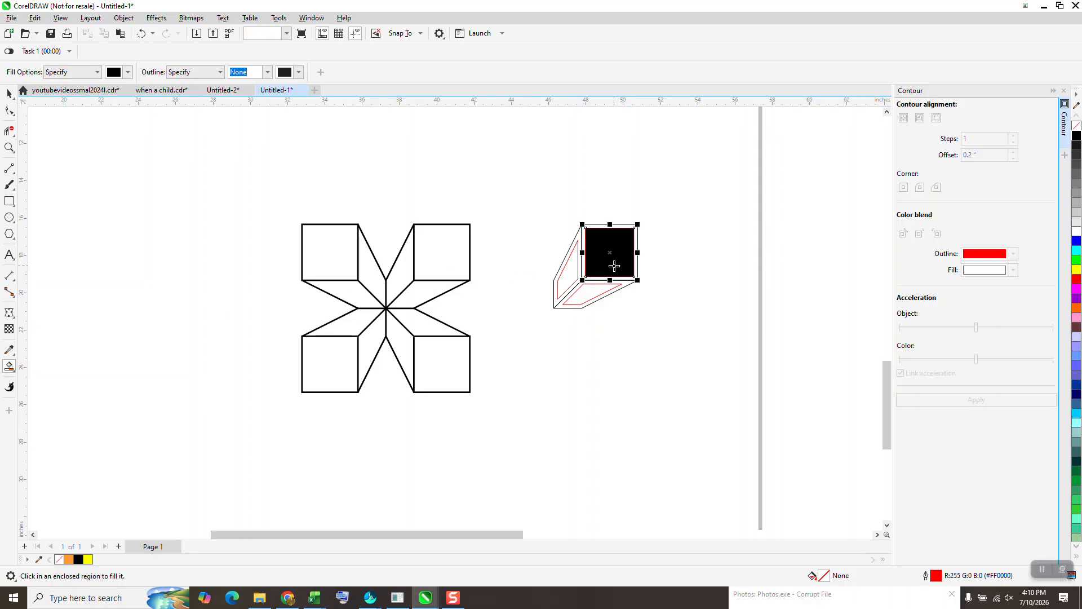
{"action": "left_click", "coordinate": [599, 292]}
{"action": "left_click", "coordinate": [581, 276]}
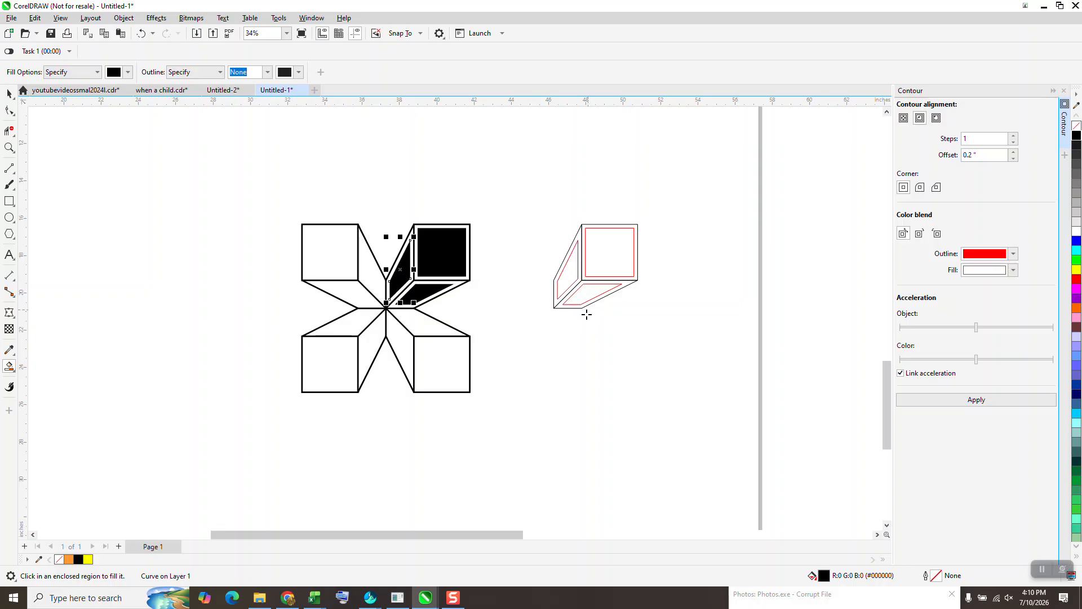
Delete the extracted square and star segments together with their red contours.
{"action": "left_click", "coordinate": [9, 93]}
{"action": "left_click_drag", "start_coordinate": [509, 209], "coordinate": [684, 361]}
{"action": "key", "text": "Delete"}
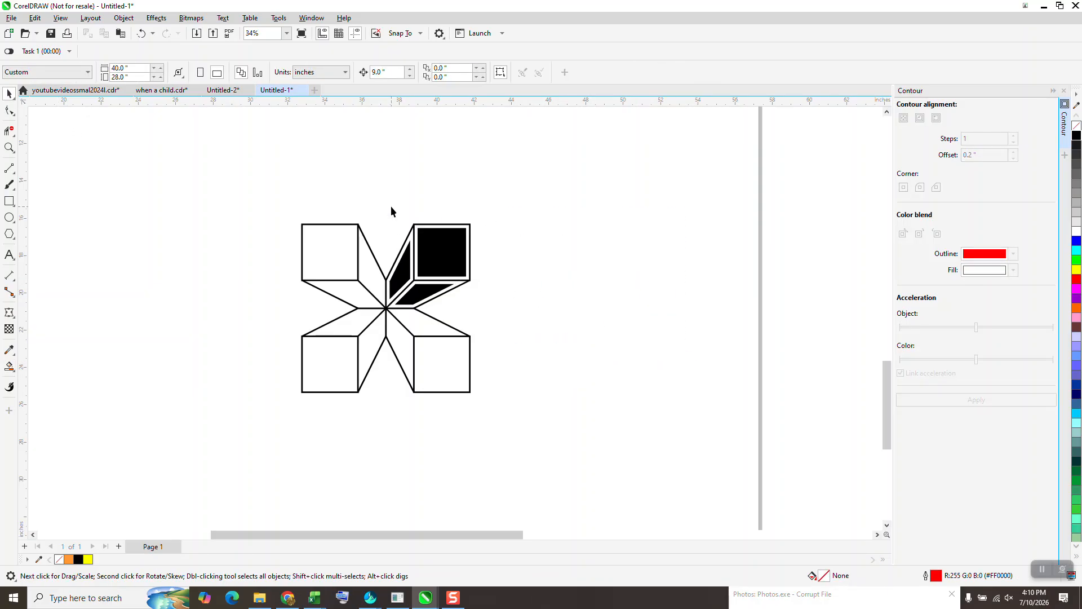
Group the three black pieces and fill the other three arms with copies rotated by 90 degrees around the motif's centre.
{"action": "left_click_drag", "start_coordinate": [357, 182], "coordinate": [516, 344]}
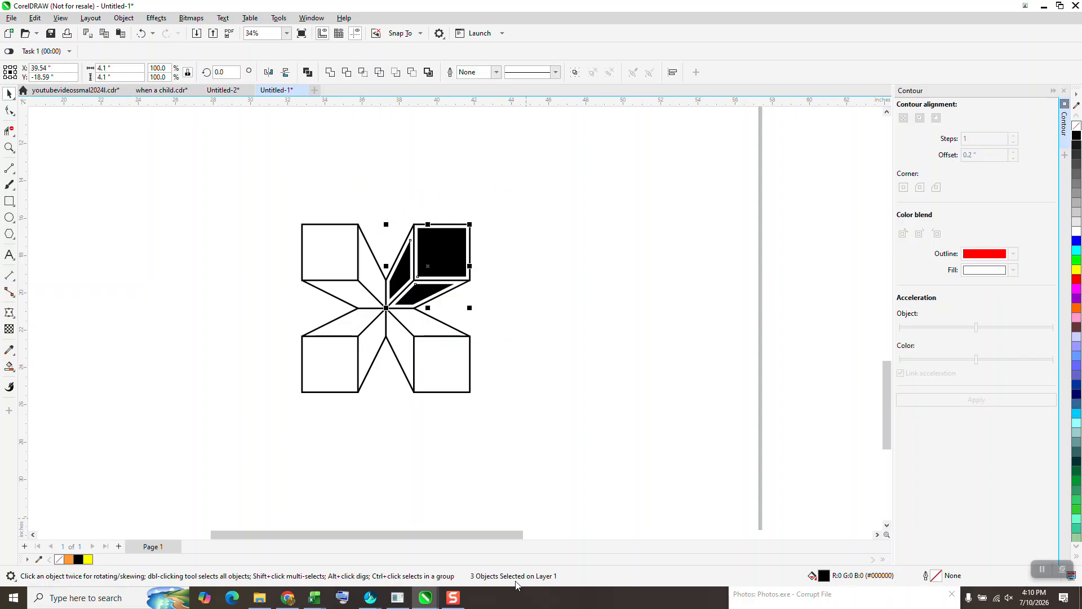
{"action": "key", "text": "ctrl+g"}
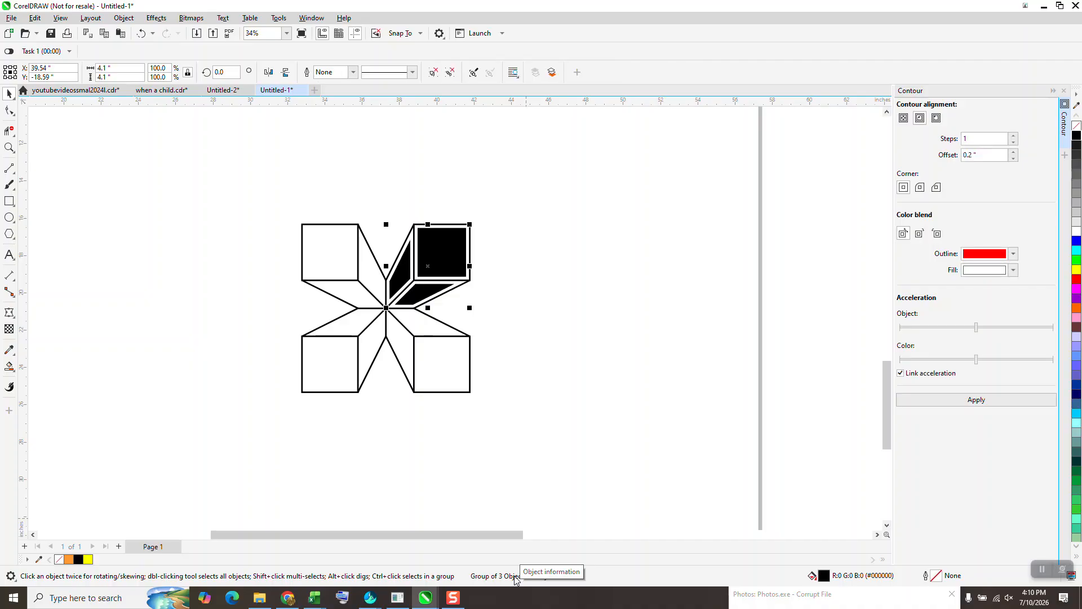
{"action": "left_click", "coordinate": [230, 71]}
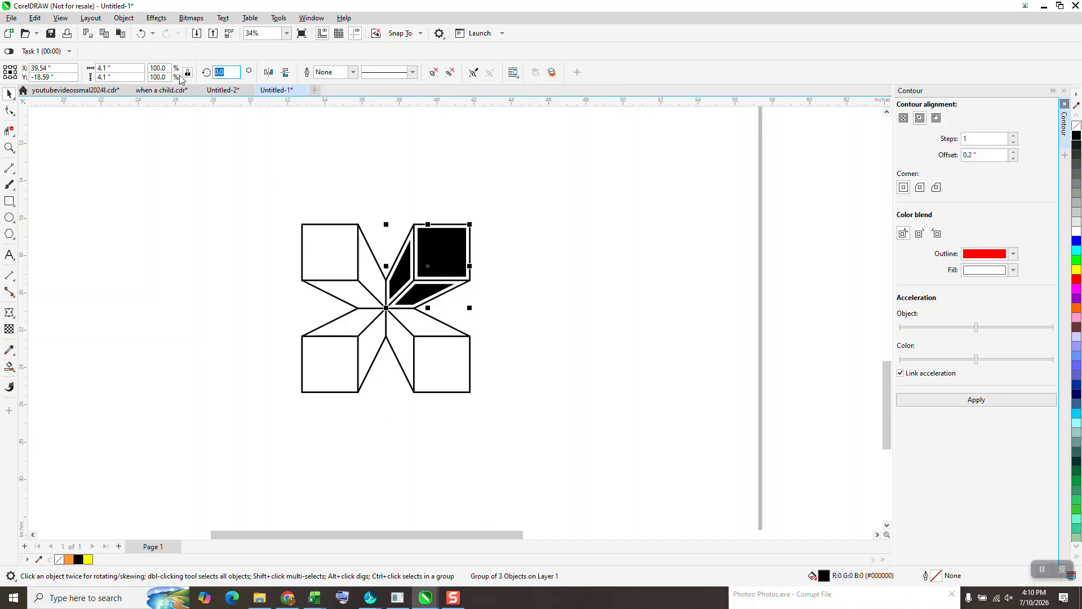
{"action": "type", "text": "90"}
{"action": "key", "text": "Return"}
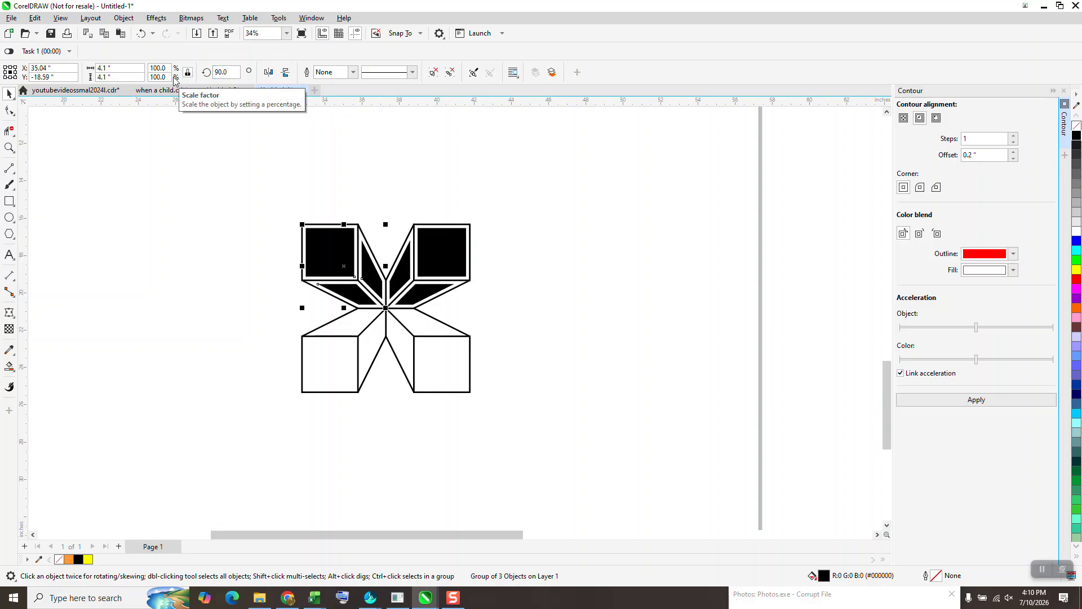
{"action": "key", "text": "ctrl+r"}
{"action": "key", "text": "ctrl+r"}
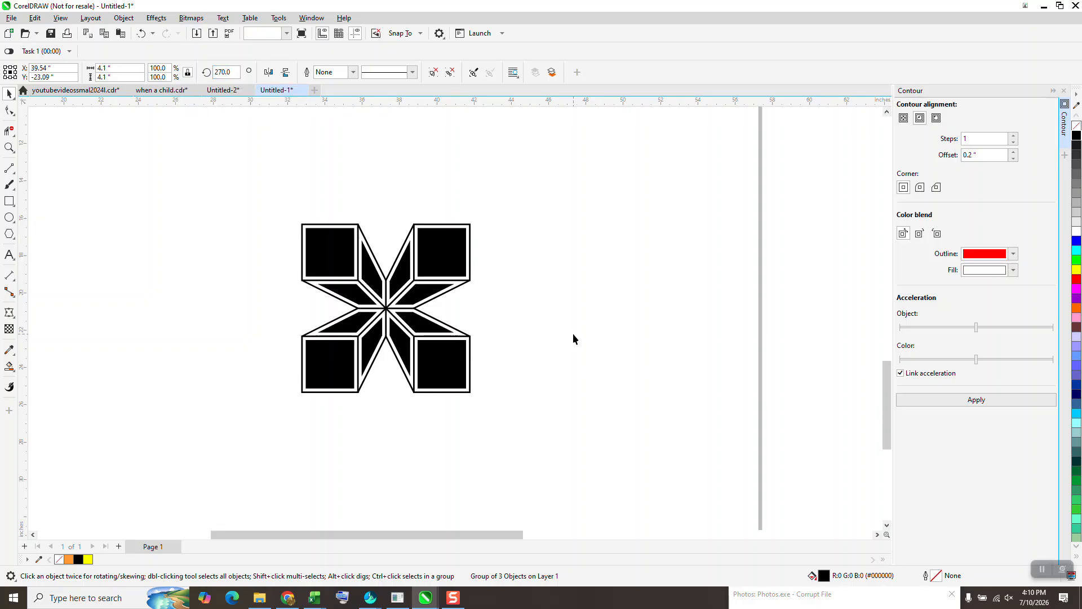
Group the outlined star motif with its black fills and move it near the page's left edge.
{"action": "left_click", "coordinate": [573, 333]}
{"action": "scroll", "coordinate": [491, 282], "scroll_direction": "down", "scroll_amount": 1}
{"action": "left_click_drag", "start_coordinate": [321, 210], "coordinate": [569, 431]}
{"action": "key", "text": "ctrl+g"}
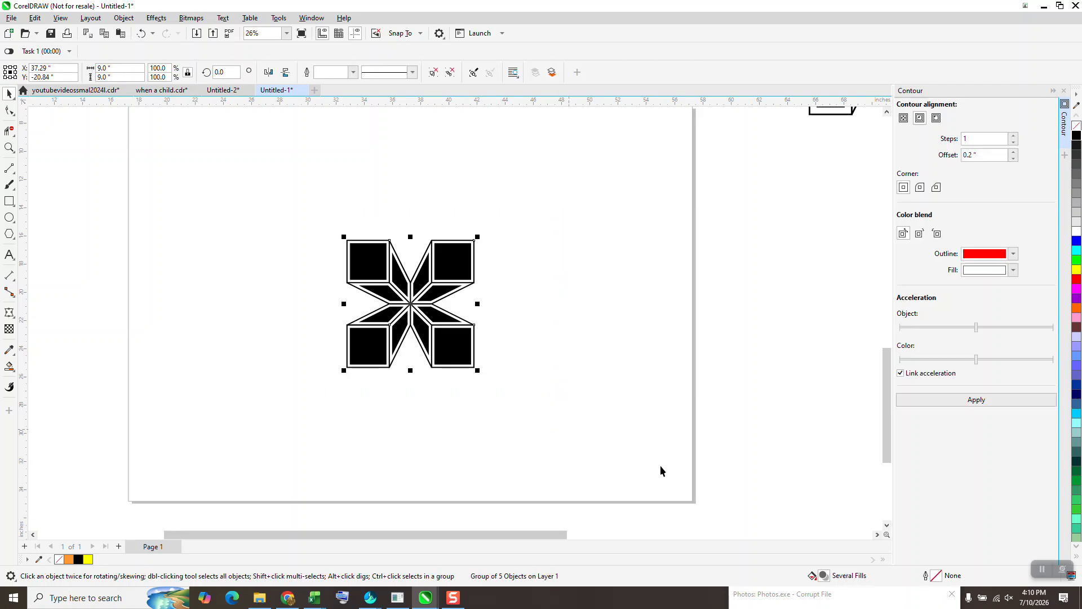
{"action": "left_click", "coordinate": [455, 222]}
{"action": "left_click_drag", "start_coordinate": [463, 257], "coordinate": [258, 192]}
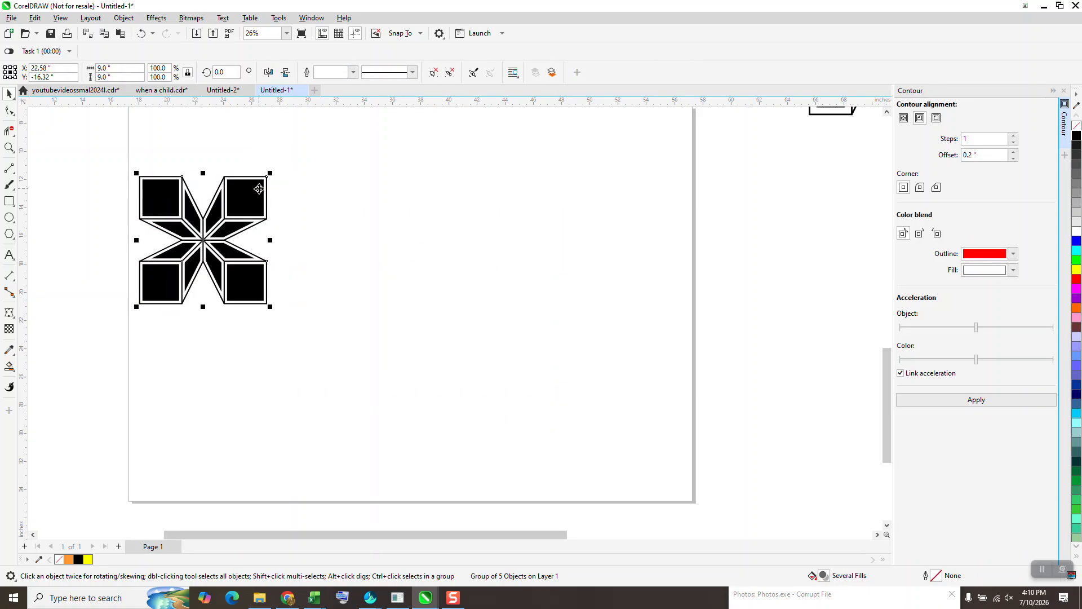
Duplicate the motif three times to the right at 9-inch spacing to form a row of four.
{"action": "key", "text": "ctrl+d"}
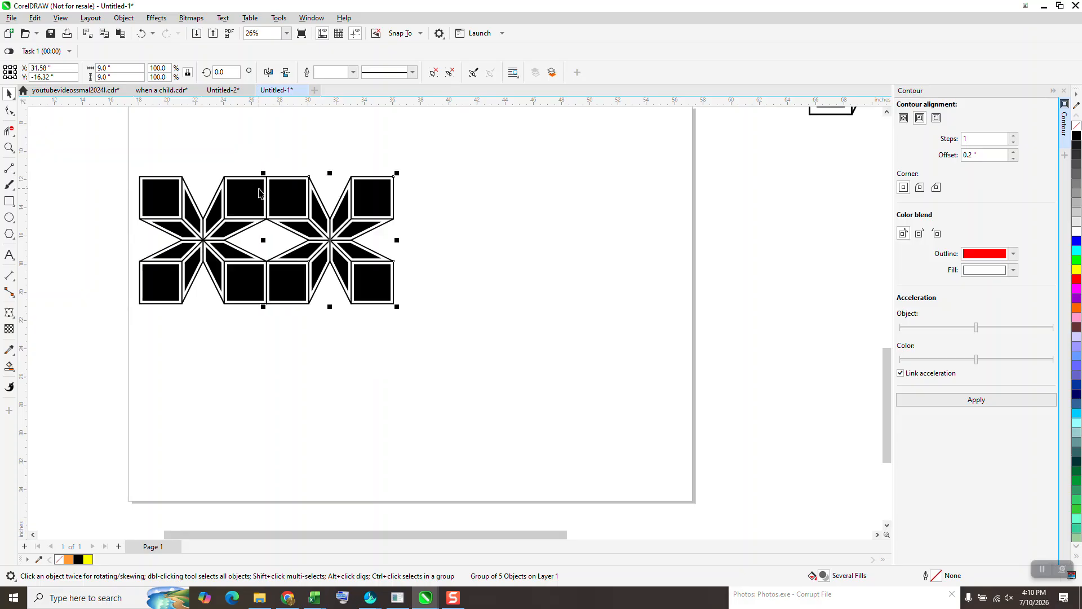
{"action": "key", "text": "ctrl+d"}
{"action": "key", "text": "ctrl+d"}
Select all four motifs in the row and duplicate them 9 inches down as a second row.
{"action": "left_click_drag", "start_coordinate": [130, 158], "coordinate": [619, 341]}
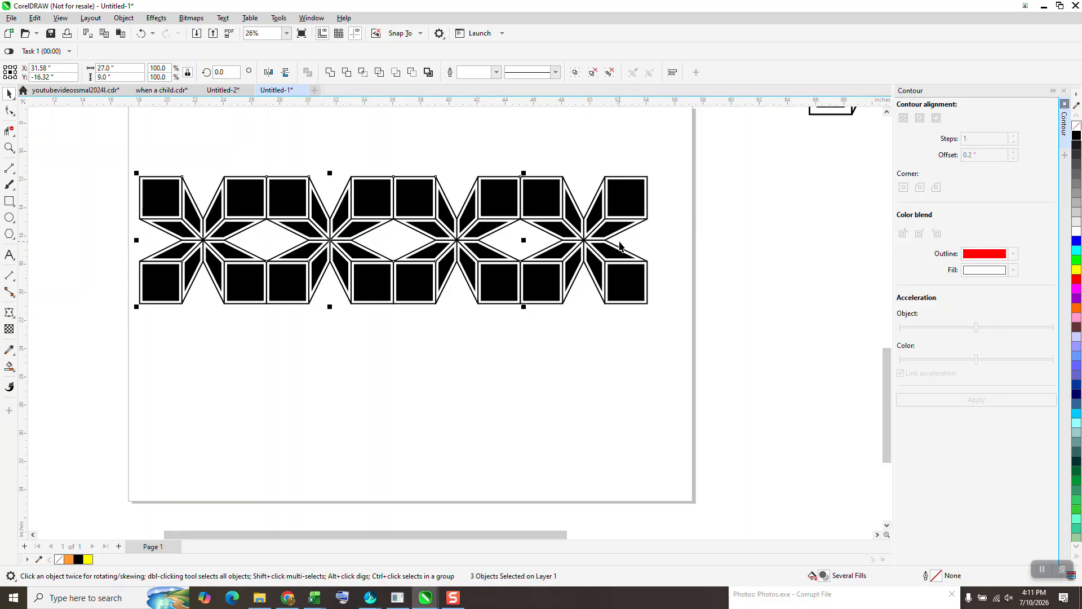
{"action": "left_click_drag", "start_coordinate": [119, 149], "coordinate": [151, 234]}
{"action": "left_click_drag", "start_coordinate": [690, 315], "coordinate": [691, 317]}
{"action": "key", "text": "ctrl+d"}
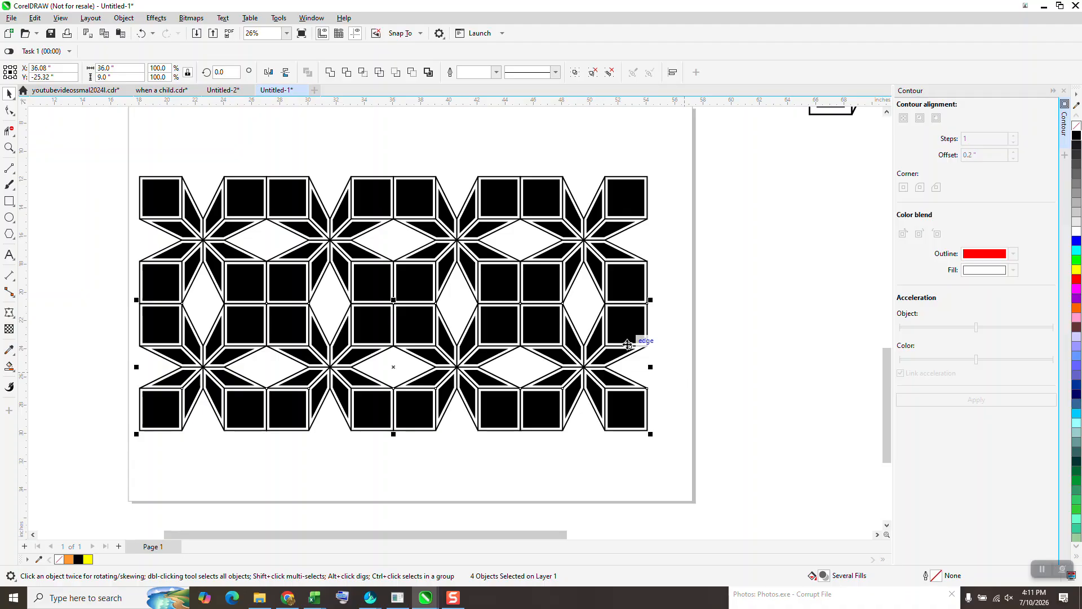
Select both rows of motifs and duplicate them 18 inches down to extend the pattern to four rows.
{"action": "scroll", "coordinate": [263, 279], "scroll_direction": "down", "scroll_amount": 2}
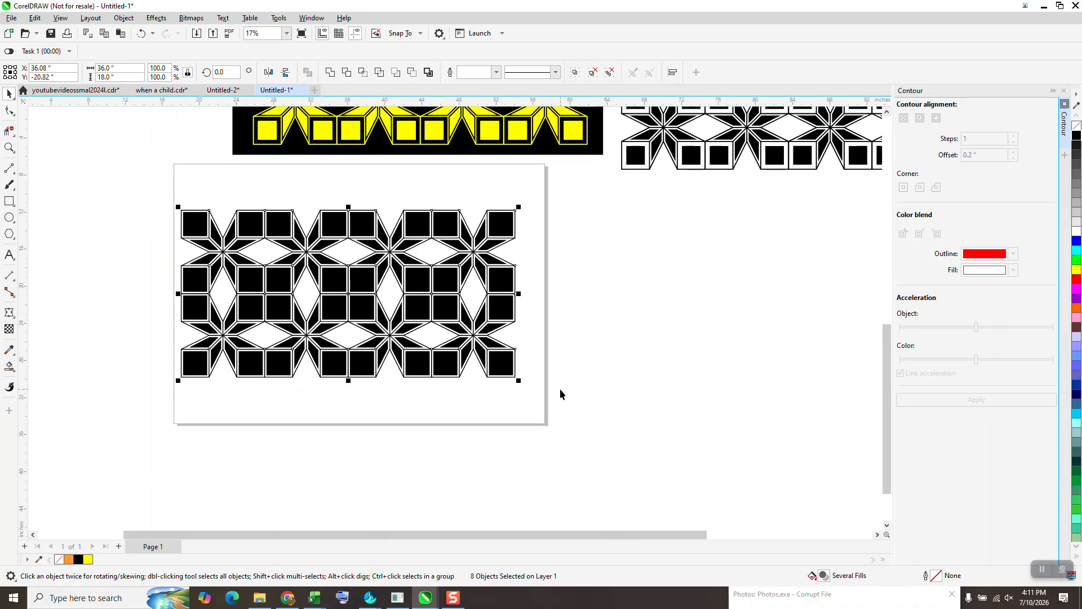
{"action": "key", "text": "ctrl+d"}
{"action": "key", "text": "ctrl+d"}
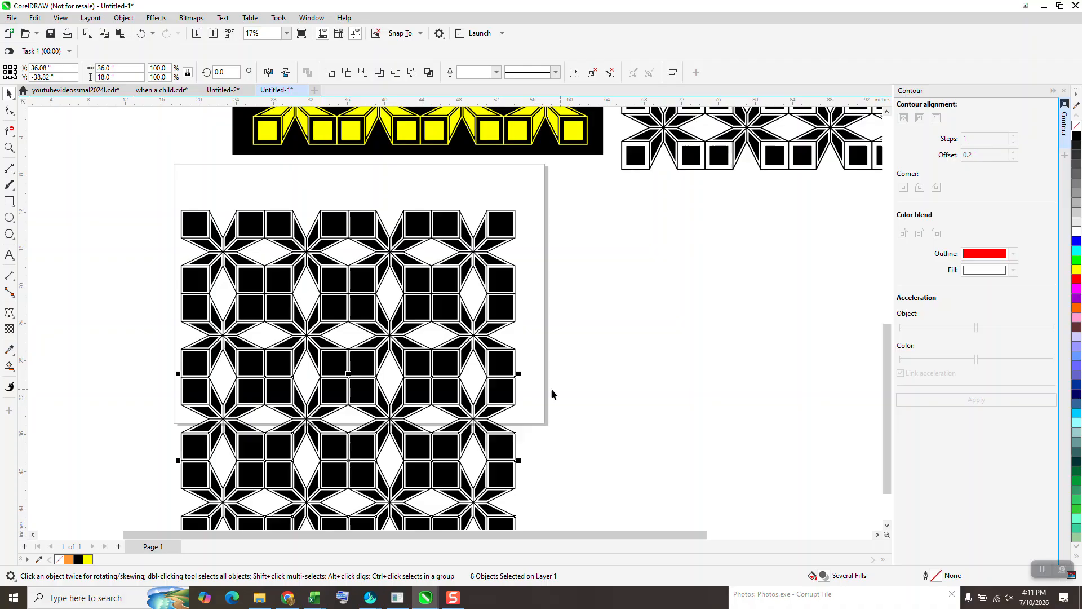
Examine the upper rows of the repeated star-and-squares pattern up close.
{"action": "scroll", "coordinate": [466, 327], "scroll_direction": "down", "scroll_amount": 2}
{"action": "scroll", "coordinate": [466, 327], "scroll_direction": "down", "scroll_amount": 2}
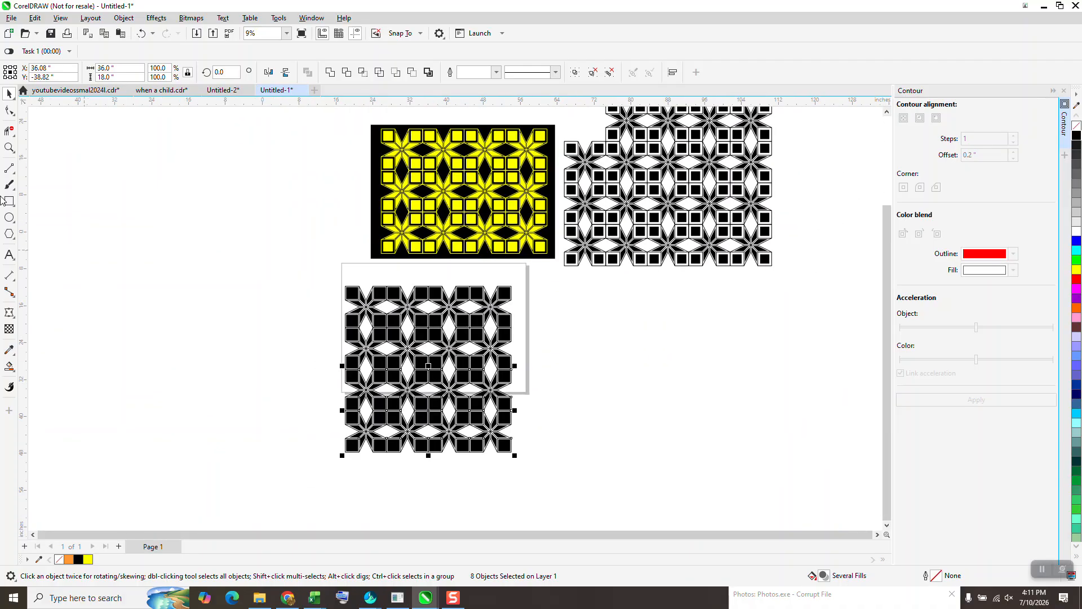
{"action": "left_click", "coordinate": [10, 149]}
{"action": "left_click_drag", "start_coordinate": [364, 287], "coordinate": [482, 360]}
{"action": "scroll", "coordinate": [488, 360], "scroll_direction": "down", "scroll_amount": 2}
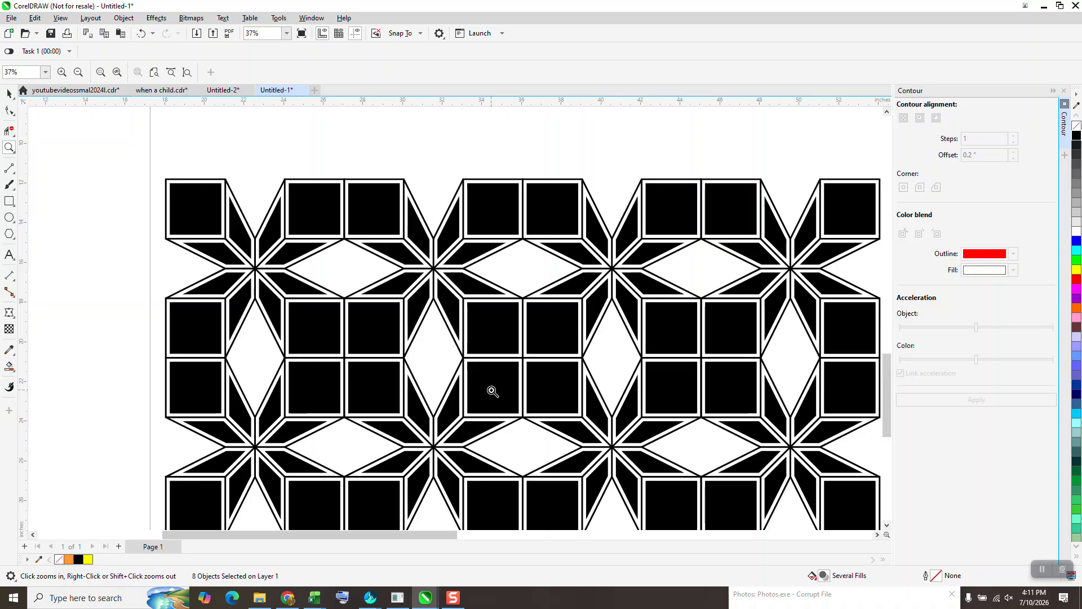